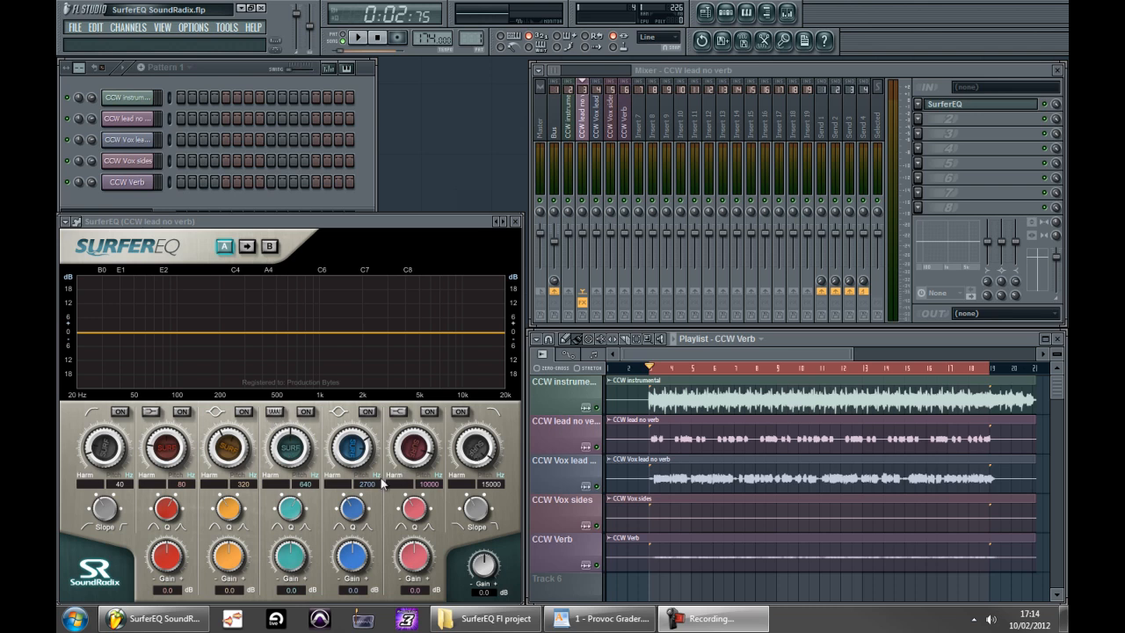
{"action": "left_click", "coordinate": [151, 485]}
{"action": "left_click", "coordinate": [218, 485]}
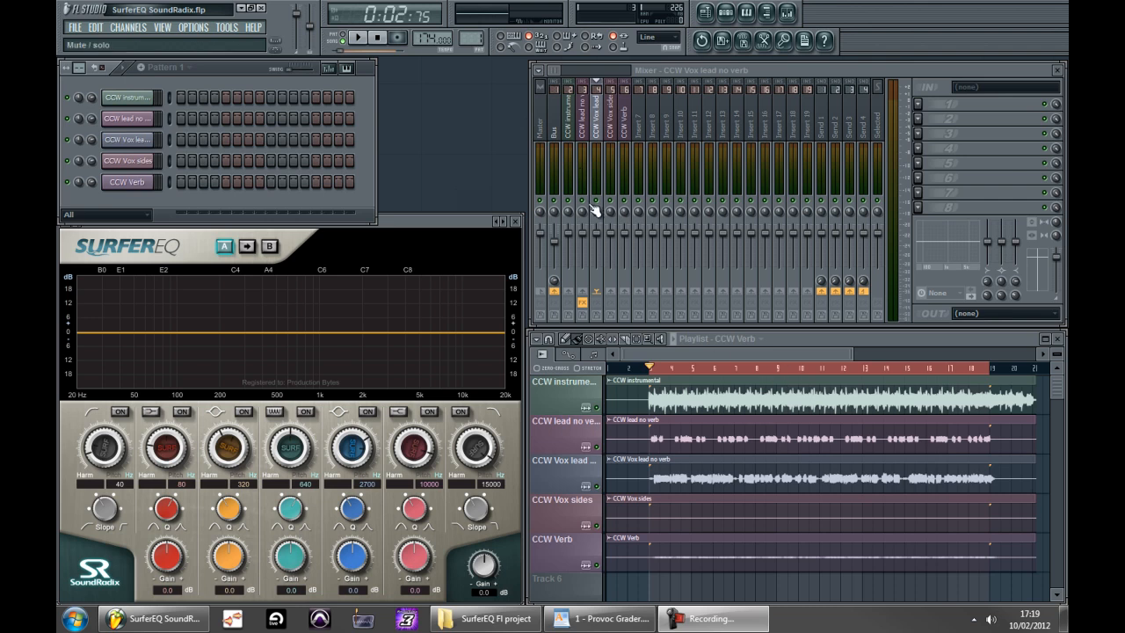
Select the CCW lead no verb mixer track and play back the song briefly with the EQ flat
{"action": "left_click", "coordinate": [582, 157]}
{"action": "key", "text": "space"}
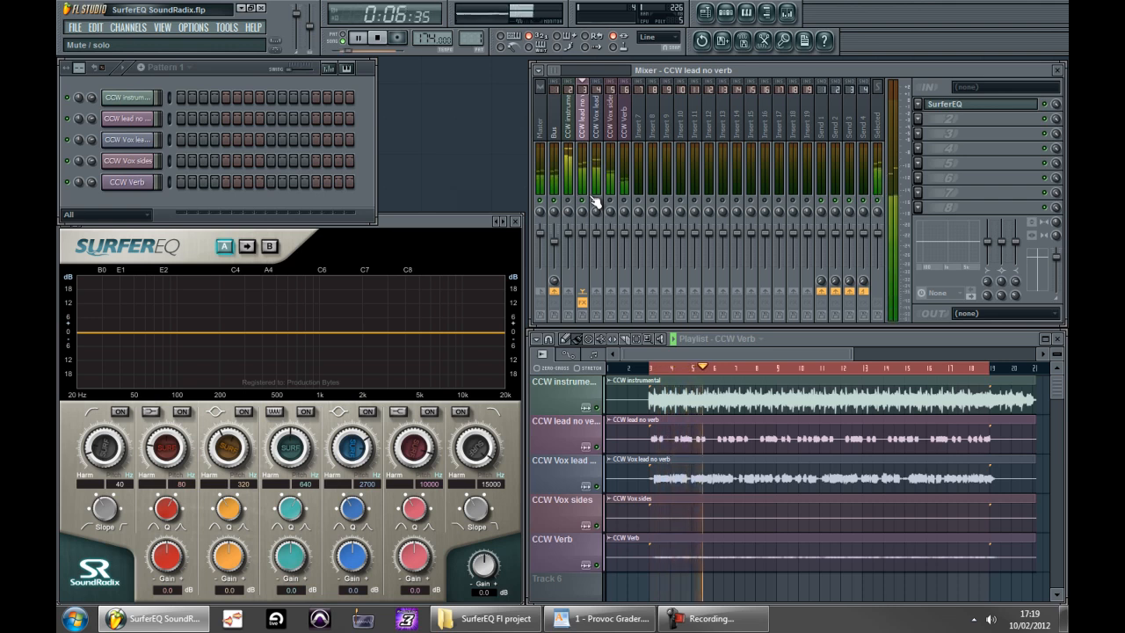
{"action": "key", "text": "space"}
{"action": "left_click", "coordinate": [409, 219]}
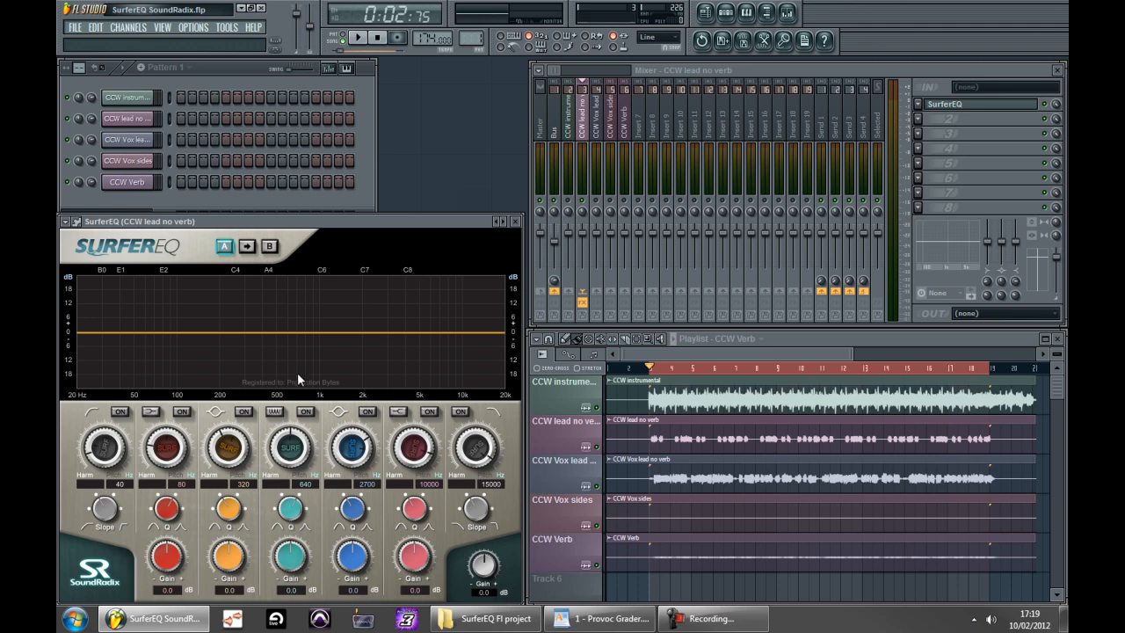
Enable SurferEQ's Band 1 and set it to a 5.2 dB boost at 225 Hz
{"action": "left_click", "coordinate": [182, 413]}
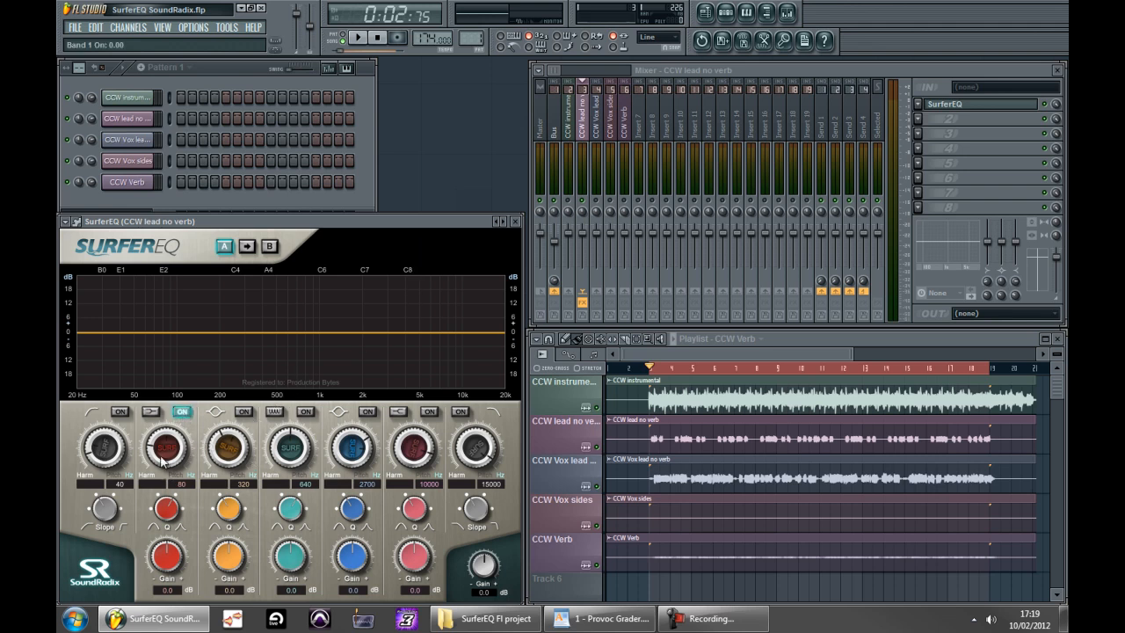
{"action": "left_click_drag", "start_coordinate": [170, 457], "coordinate": [165, 409]}
{"action": "left_click_drag", "start_coordinate": [156, 548], "coordinate": [173, 514]}
{"action": "left_click_drag", "start_coordinate": [167, 452], "coordinate": [164, 448]}
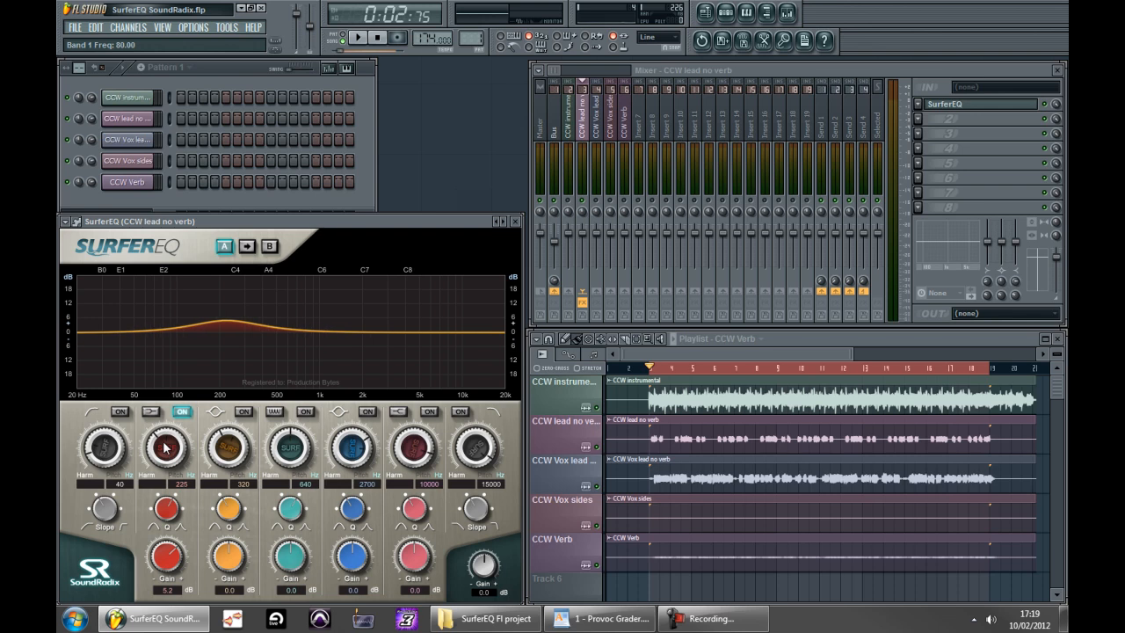
Raise Band 1's gain to 9.8 dB and set its frequency to 240 Hz while listening to the playback
{"action": "key", "text": "space"}
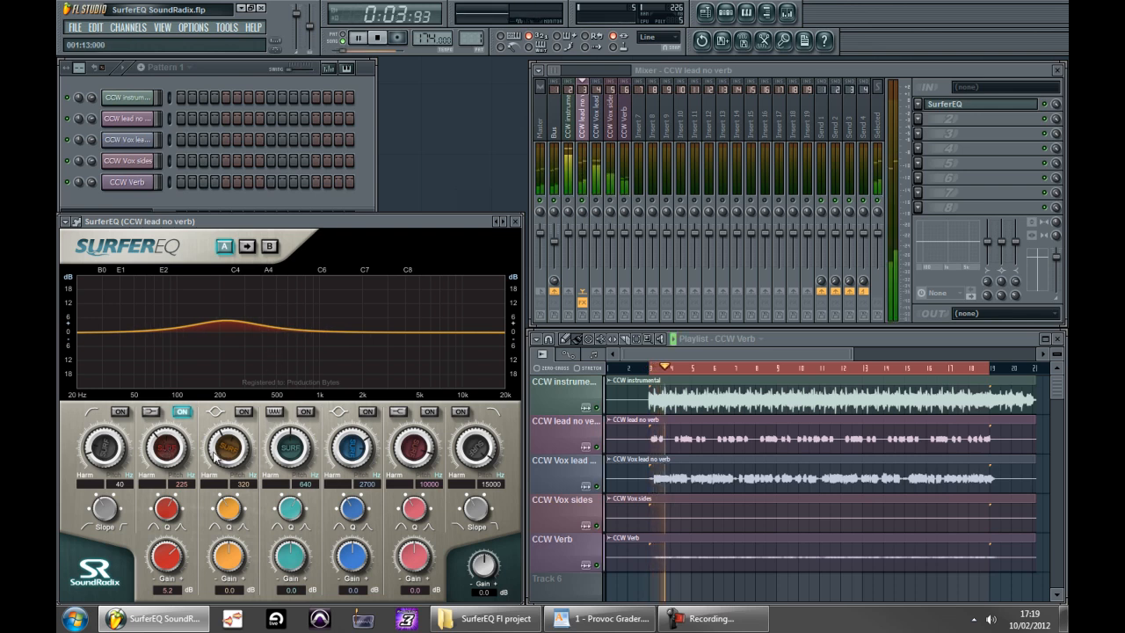
{"action": "left_click_drag", "start_coordinate": [167, 553], "coordinate": [167, 529]}
{"action": "left_click_drag", "start_coordinate": [167, 448], "coordinate": [164, 479]}
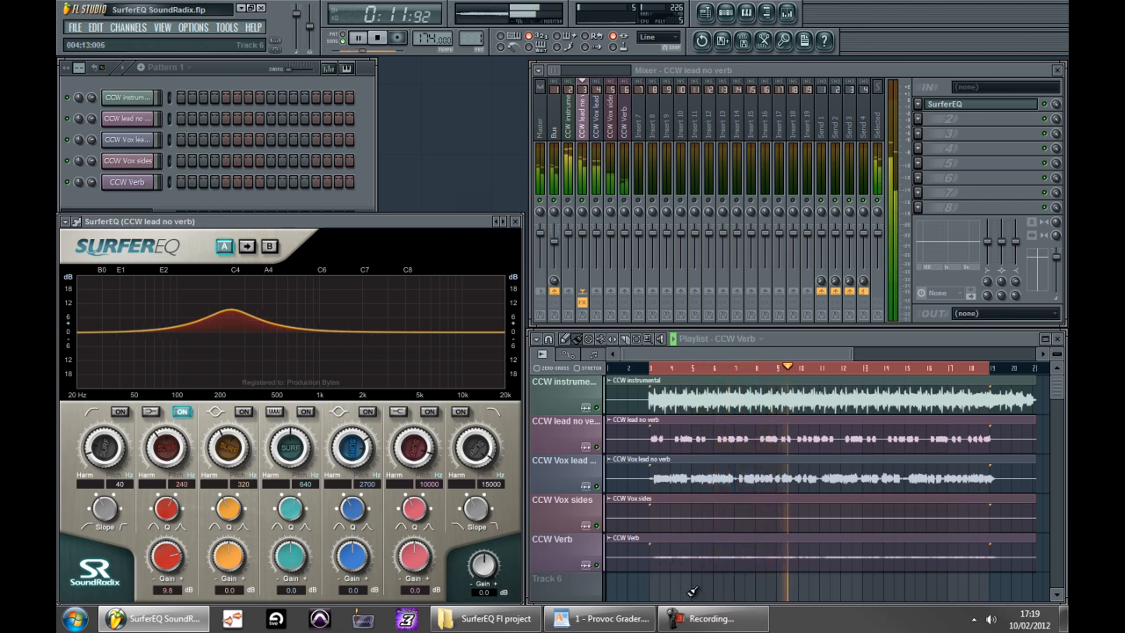
{"action": "key", "text": "space"}
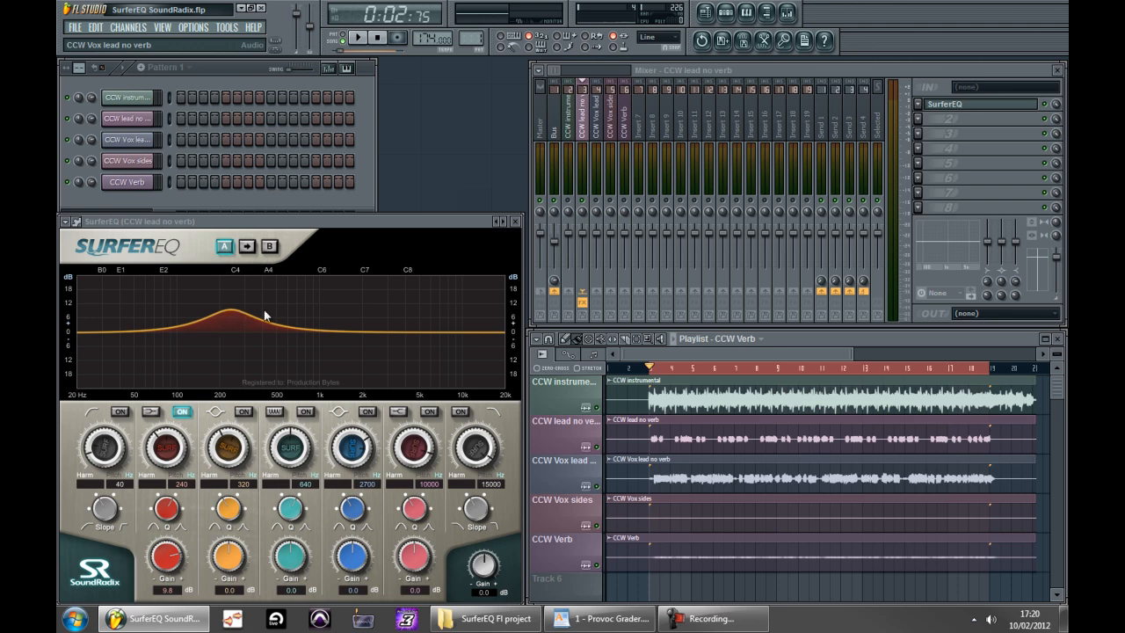
Set Band 1's harmonic to 1 and play back the song to hear the band follow the lead vocal's pitch
{"action": "left_click", "coordinate": [154, 487]}
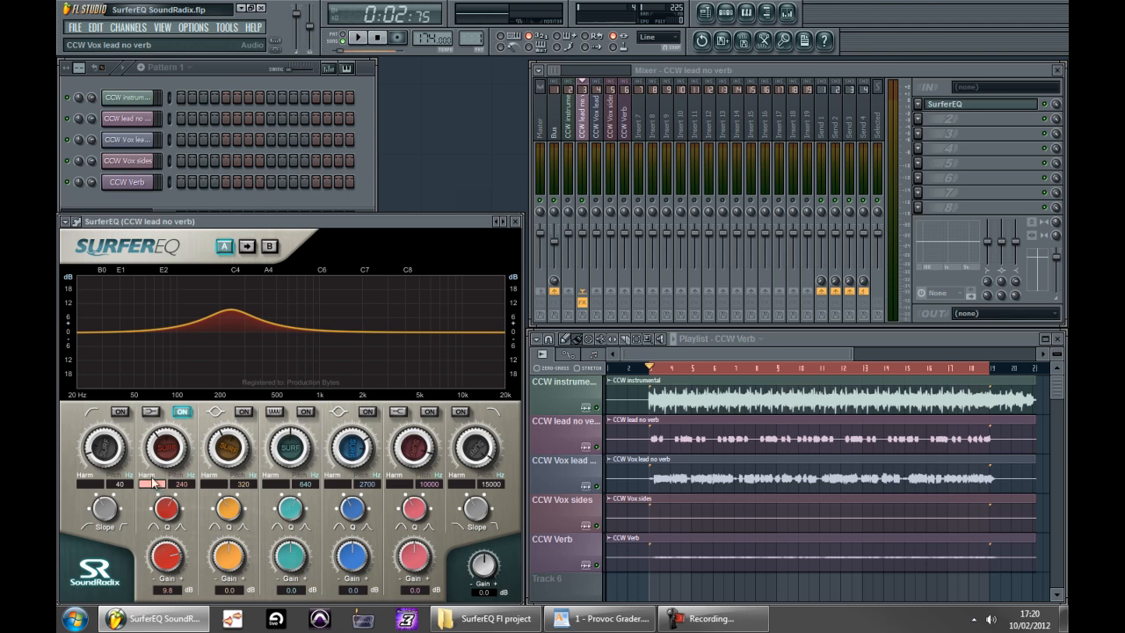
{"action": "type", "text": "1"}
{"action": "key", "text": "Return"}
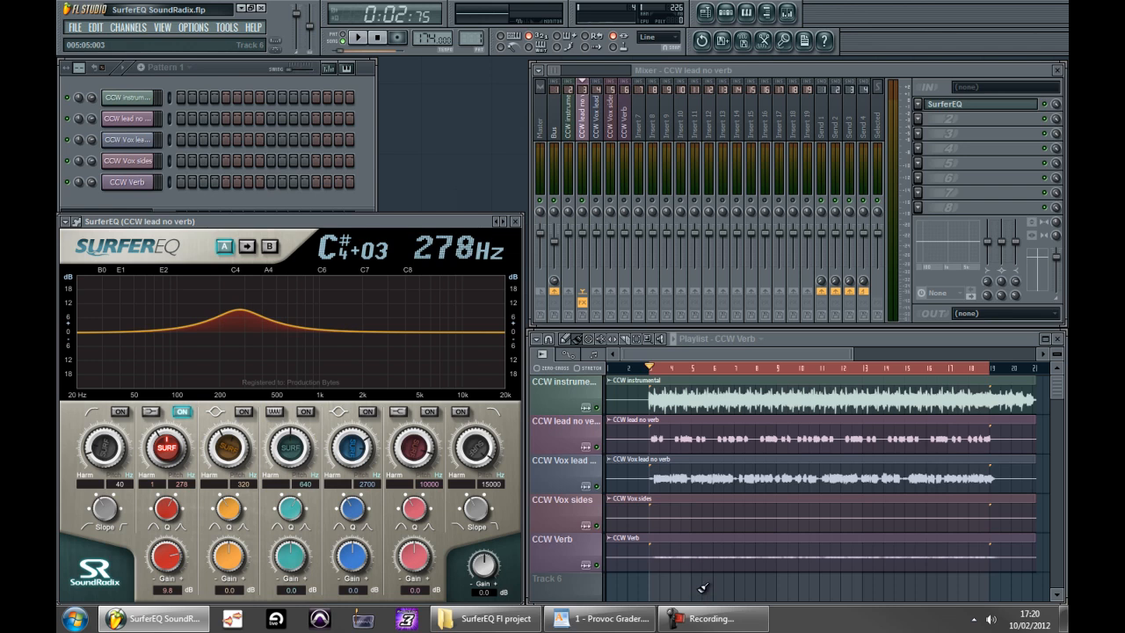
{"action": "key", "text": "space"}
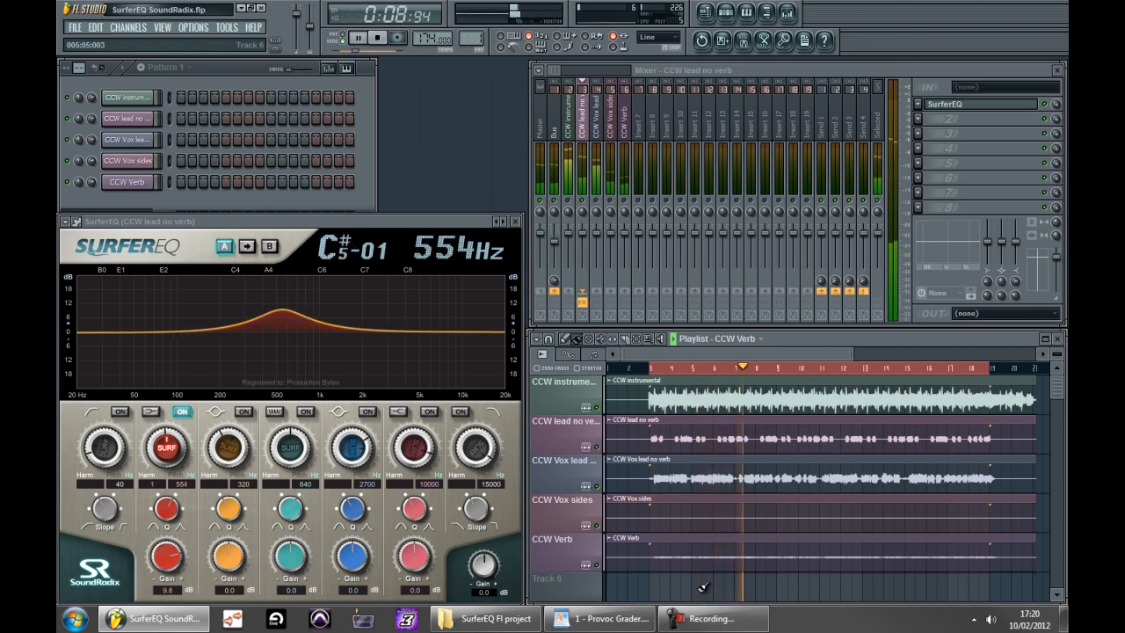
{"action": "key", "text": "space"}
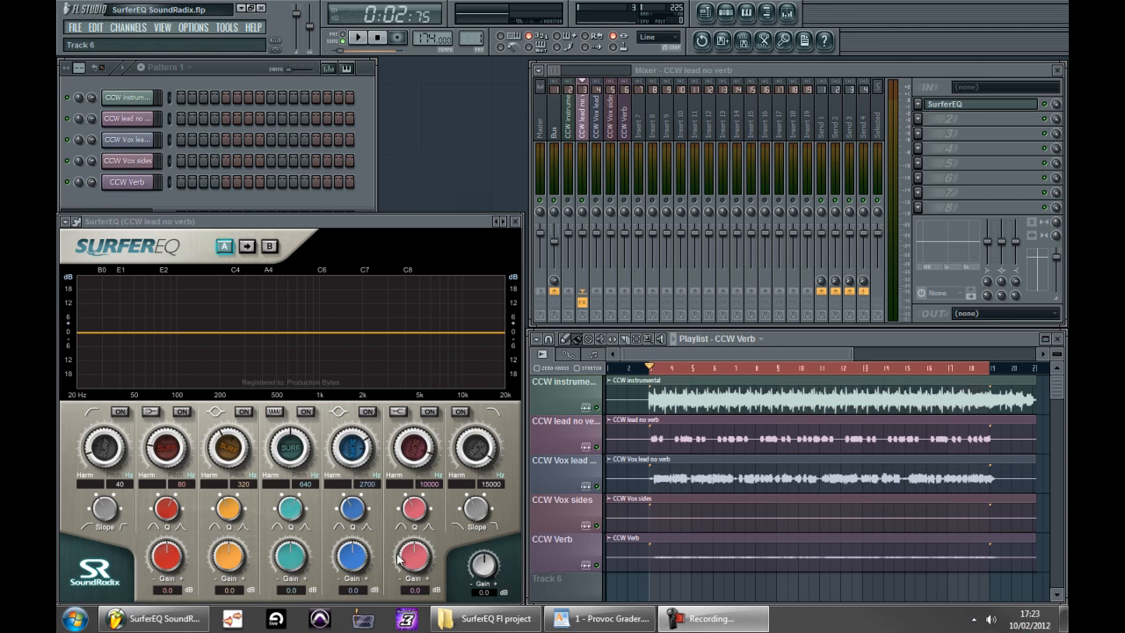
Enable Band 1 with a 6.9 dB boost at 4876 Hz
{"action": "left_click", "coordinate": [181, 412]}
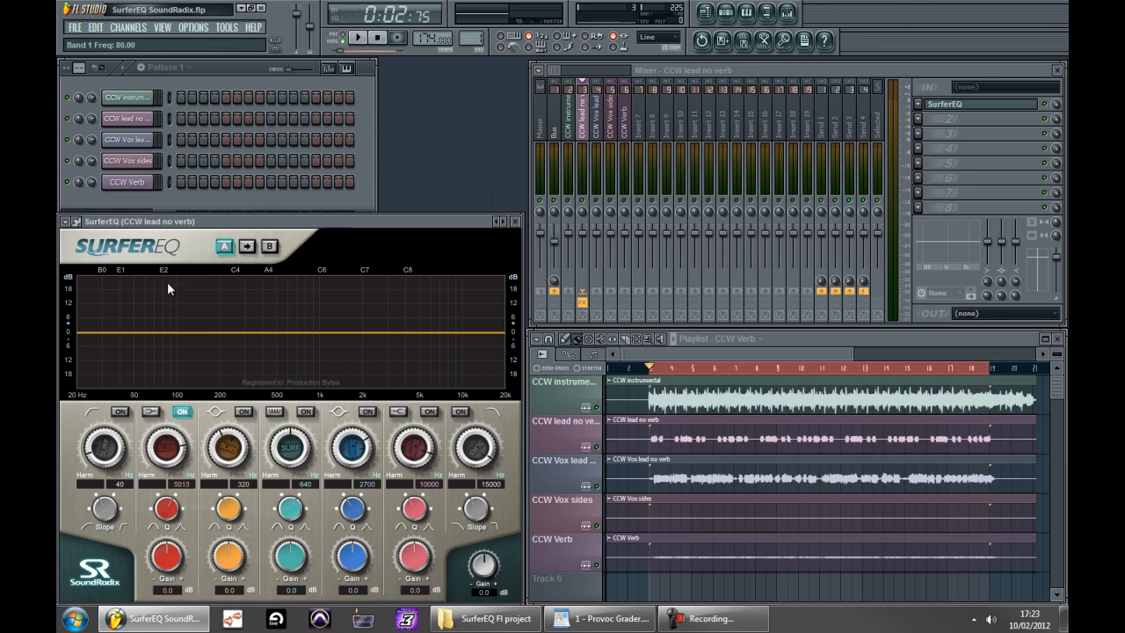
{"action": "left_click_drag", "start_coordinate": [162, 549], "coordinate": [159, 539]}
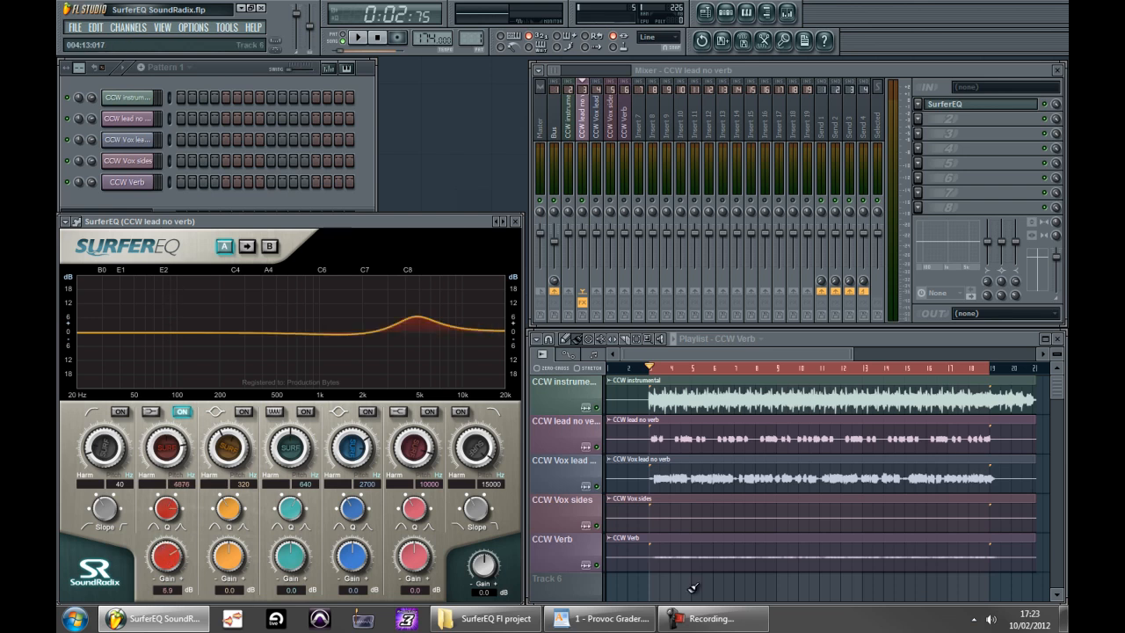
Play back the song and compare the sound with Band 1 switched off and on
{"action": "key", "text": "space"}
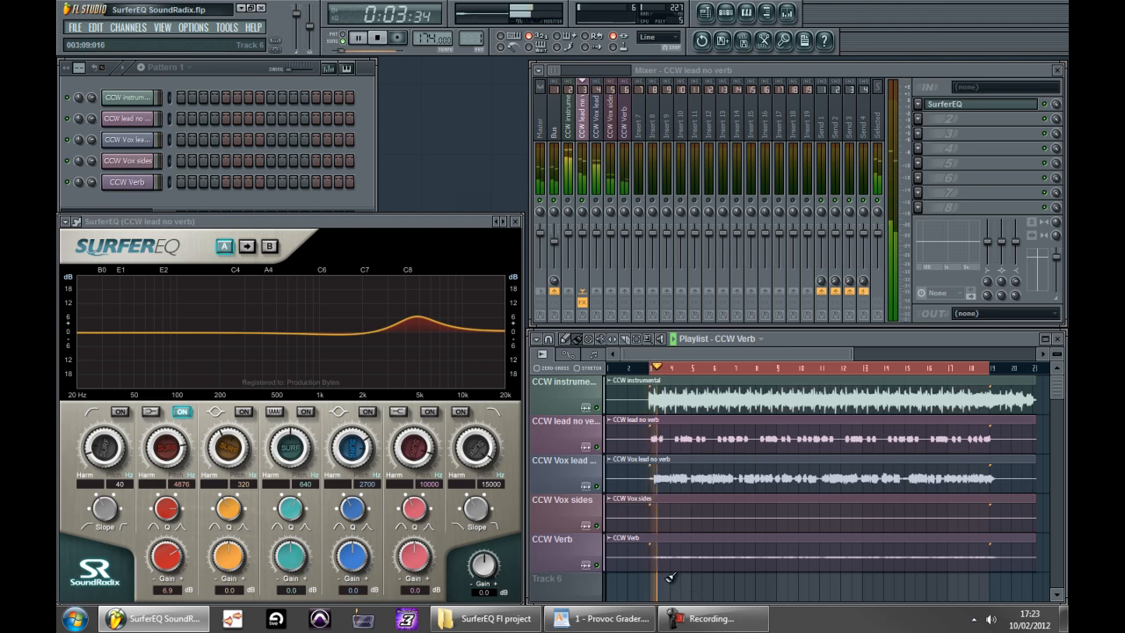
{"action": "left_click", "coordinate": [182, 413]}
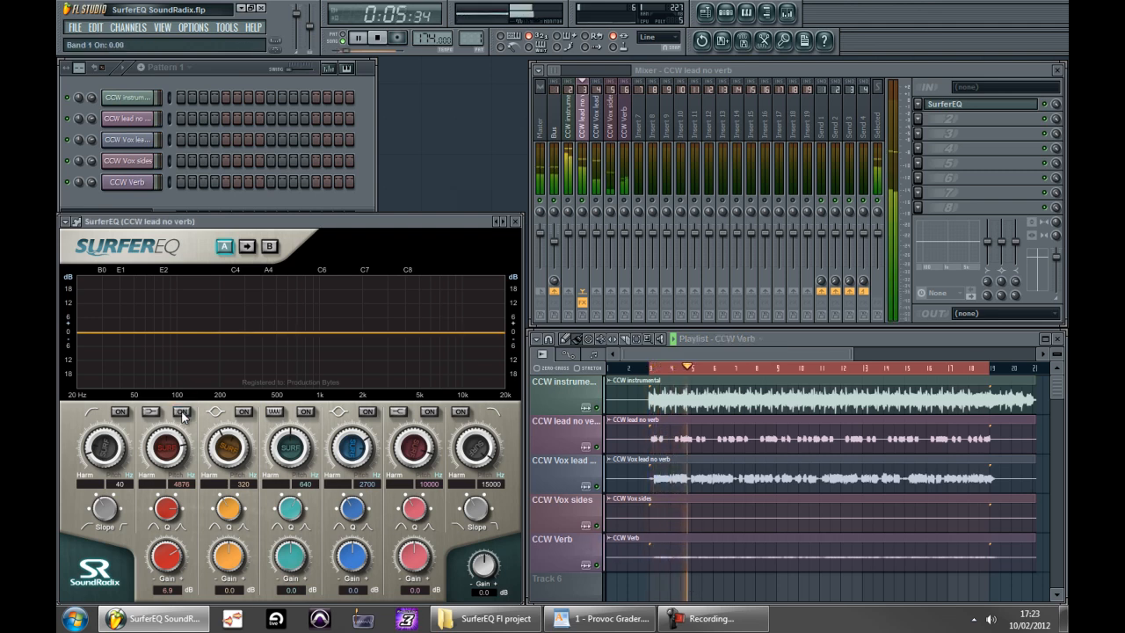
{"action": "left_click", "coordinate": [182, 412]}
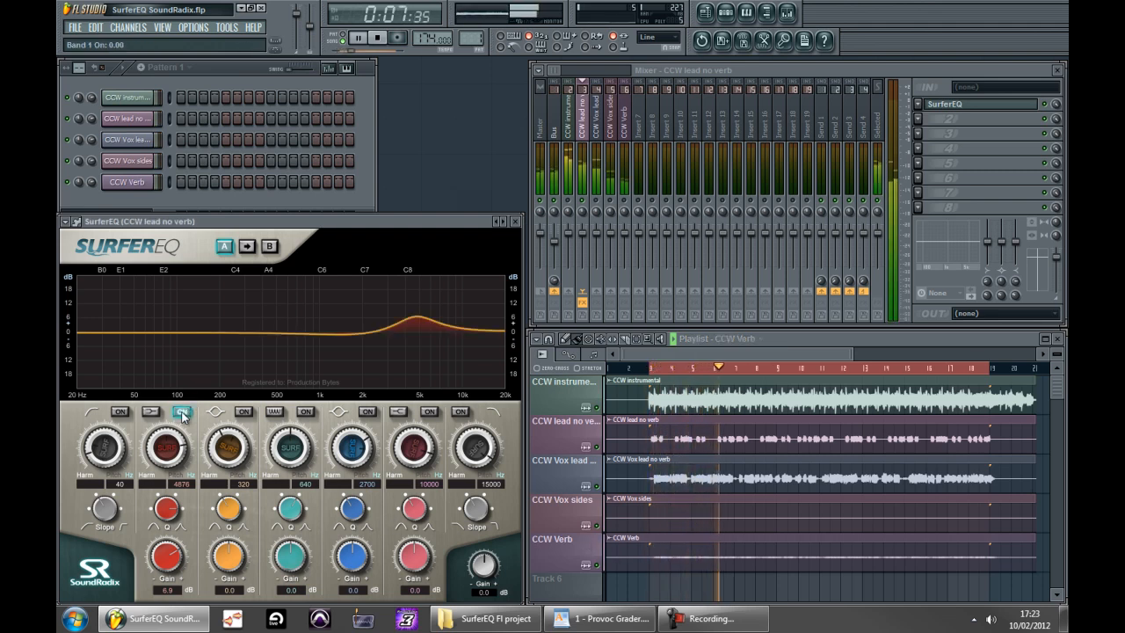
{"action": "left_click", "coordinate": [182, 413]}
{"action": "left_click", "coordinate": [182, 412]}
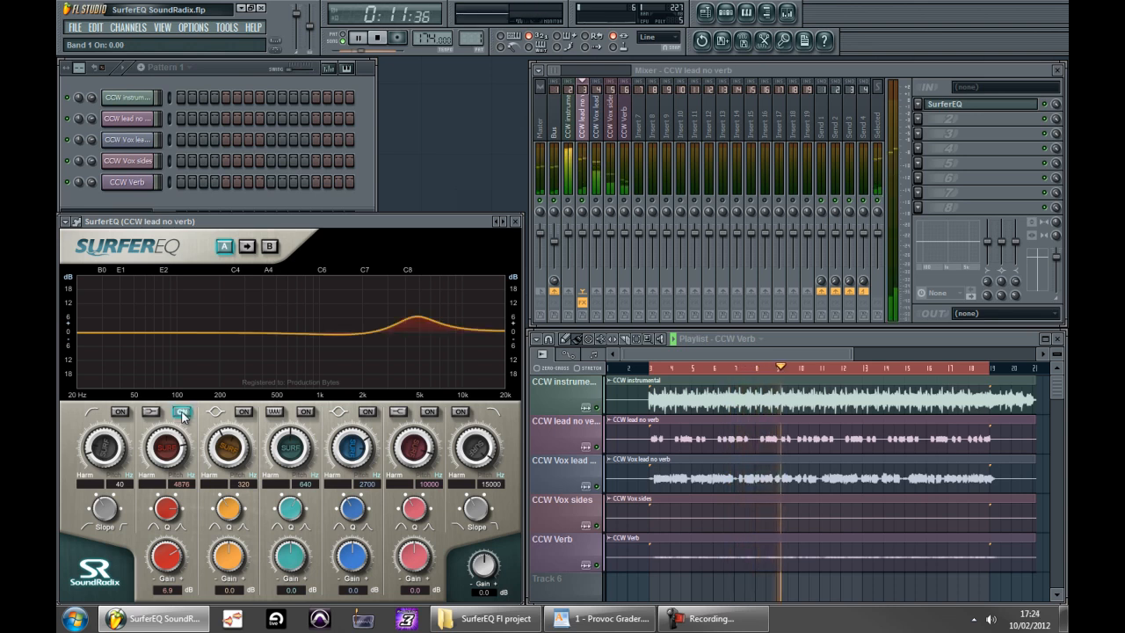
{"action": "key", "text": "space"}
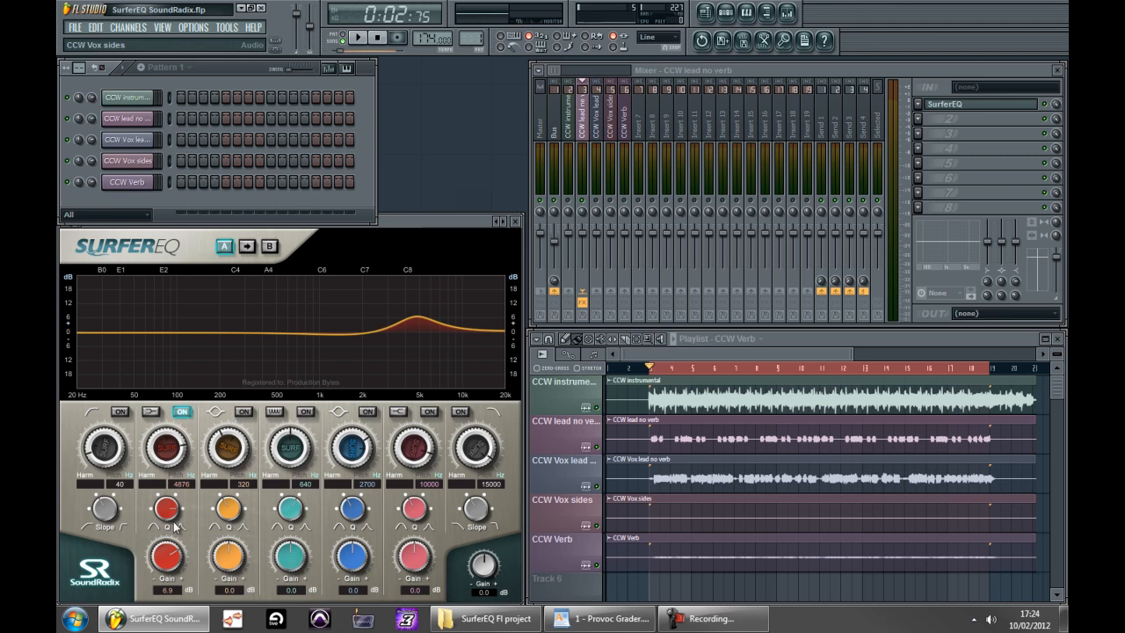
Set Band 1's harmonic to 1 with the 6.9 dB boost and audition it in playback
{"action": "left_click", "coordinate": [403, 364]}
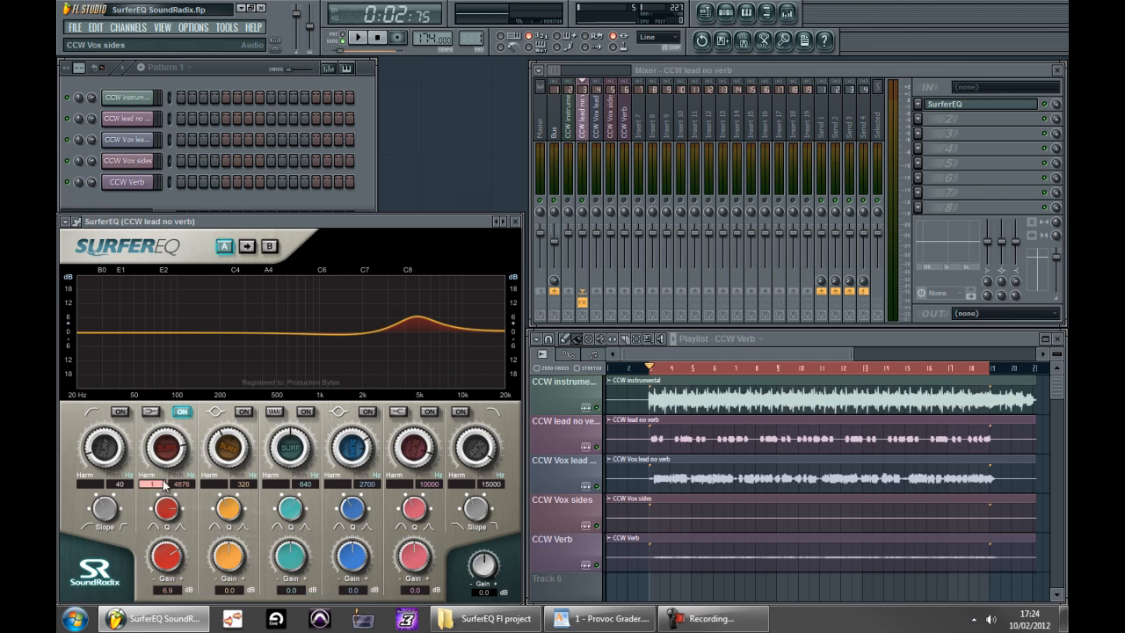
{"action": "key", "text": "space"}
{"action": "key", "text": "space"}
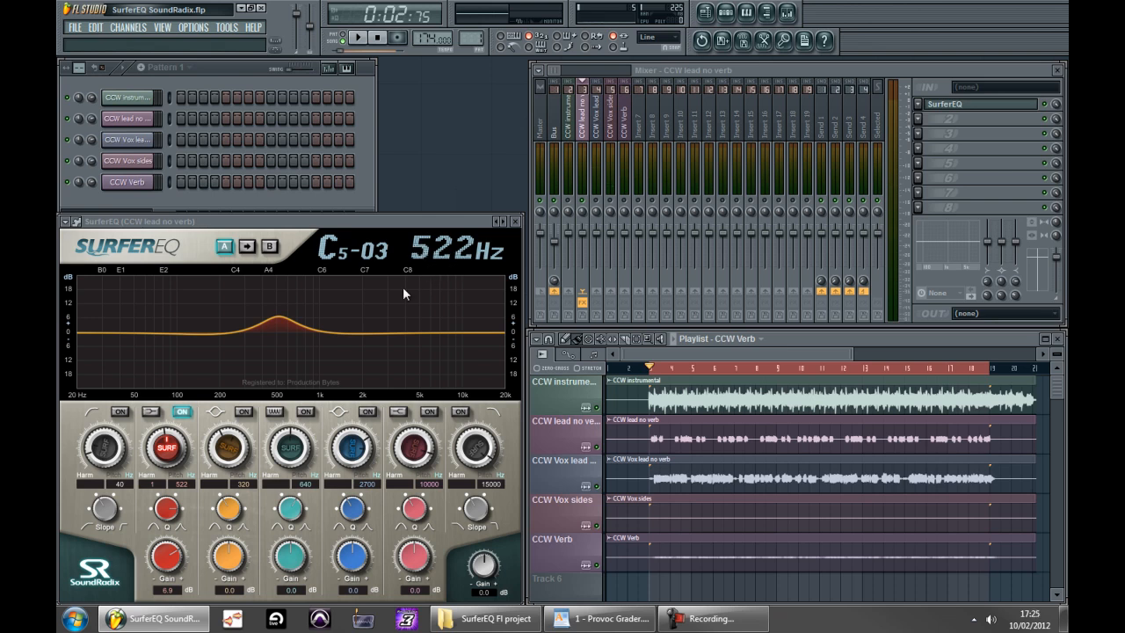
Change Band 1's harmonic to 8 and audition the higher-tracking boost in playback
{"action": "double_click", "coordinate": [159, 484]}
{"action": "type", "text": "8"}
{"action": "key", "text": "Return"}
{"action": "key", "text": "space"}
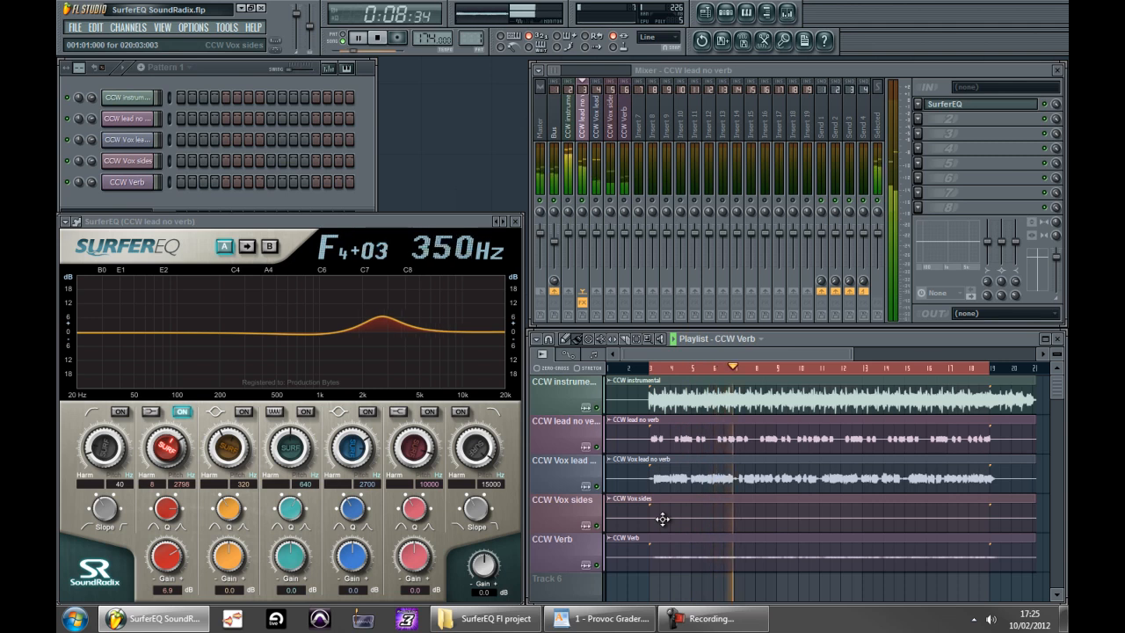
{"action": "key", "text": "space"}
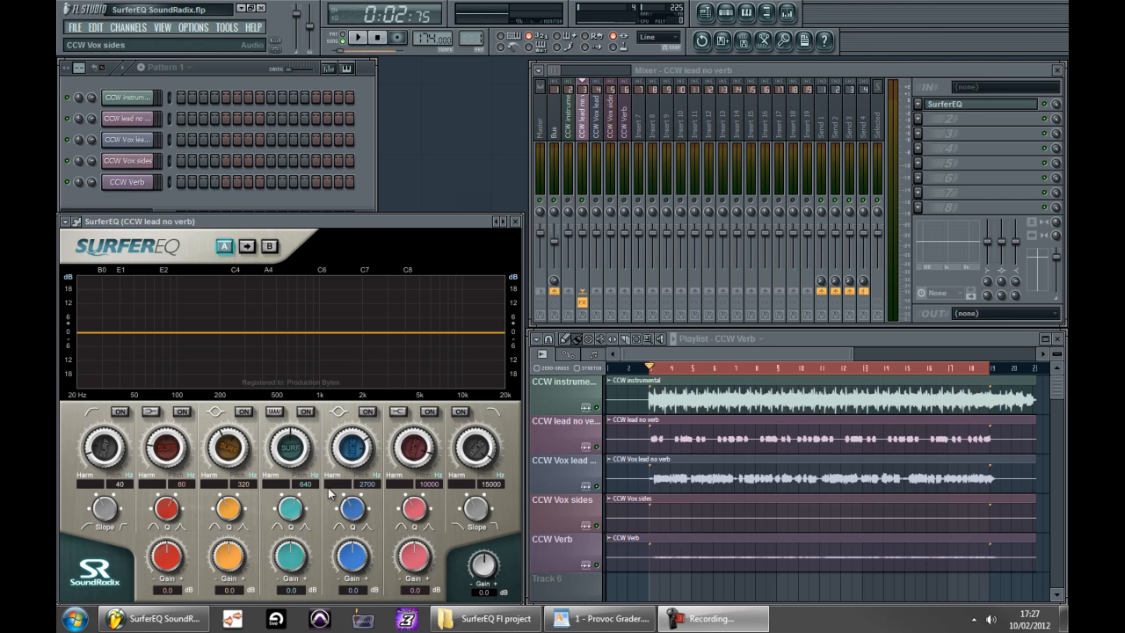
Enable Band 3 in harmonic filter mode with a 10.3 dB gain at 640 Hz and play back the song
{"action": "left_click", "coordinate": [274, 412]}
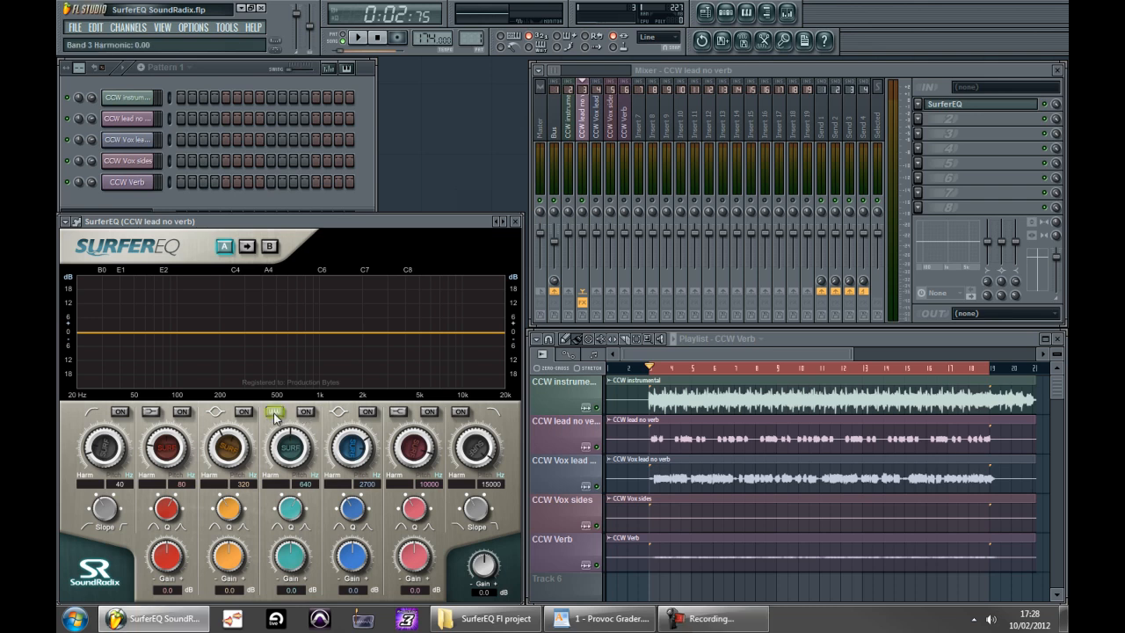
{"action": "left_click", "coordinate": [306, 412]}
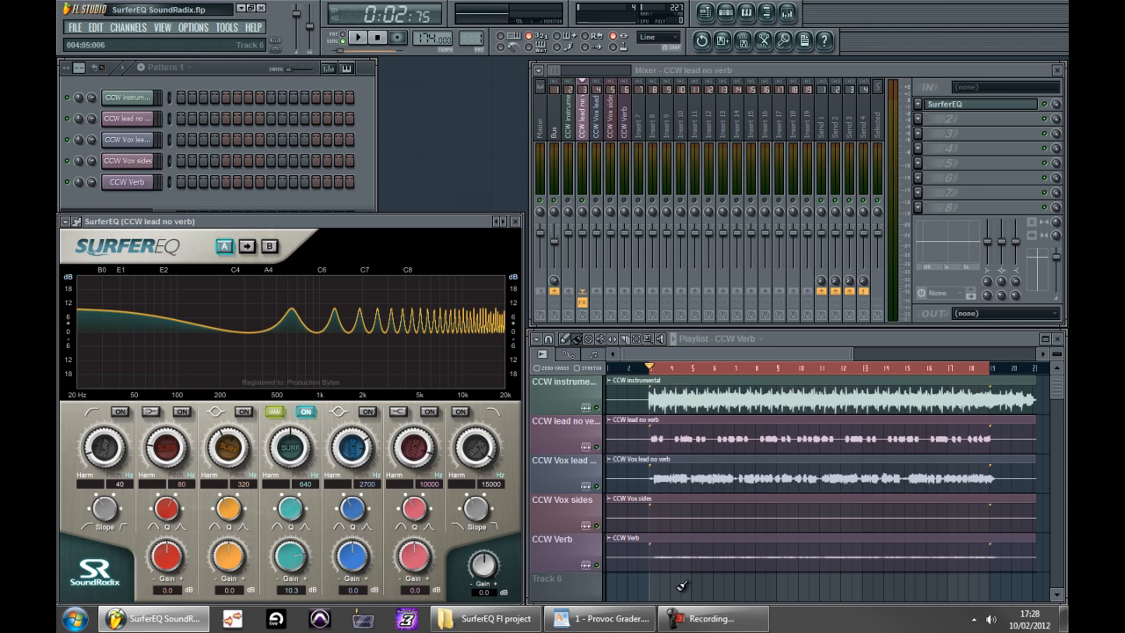
{"action": "key", "text": "space"}
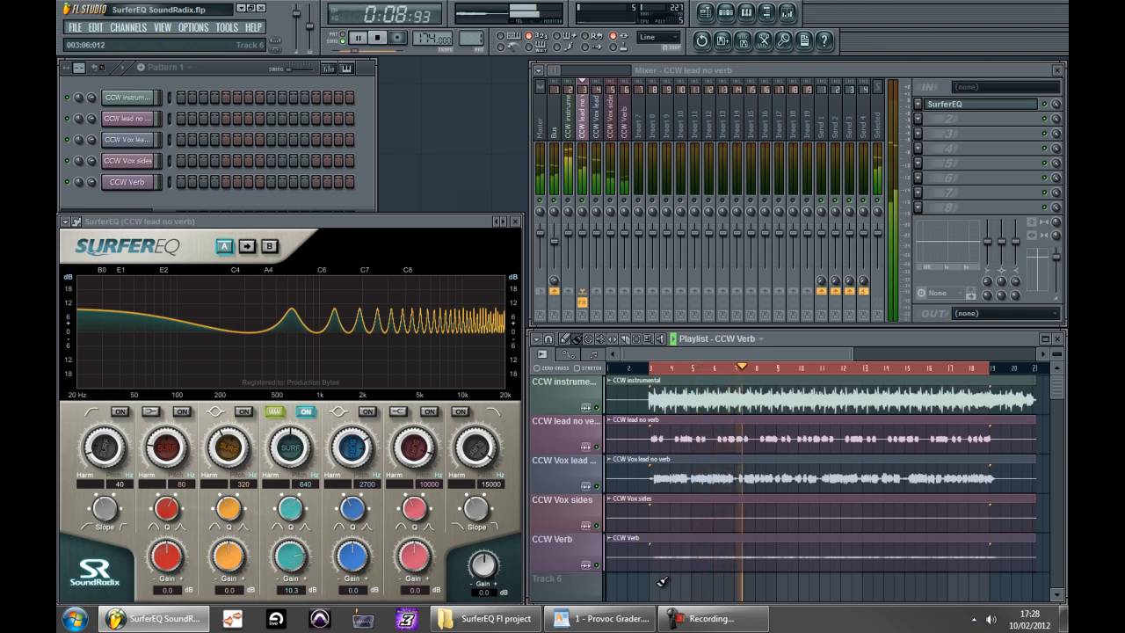
{"action": "key", "text": "space"}
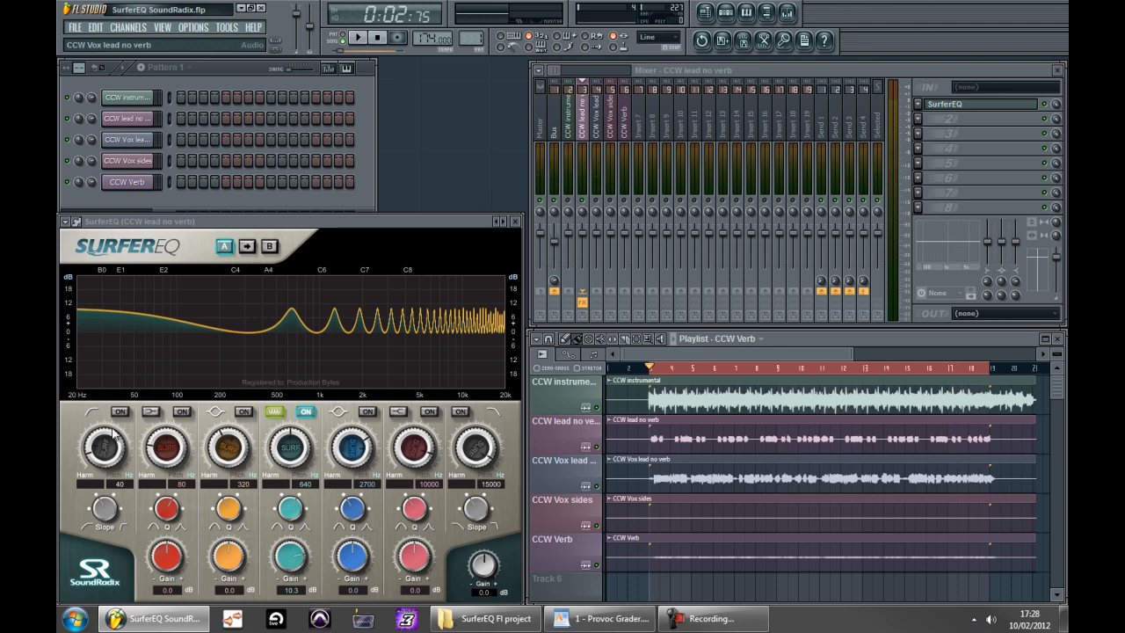
Set Band 3's harmonic to 1 and lower its gain to -20.0 dB during playback
{"action": "type", "text": "1"}
{"action": "key", "text": "Return"}
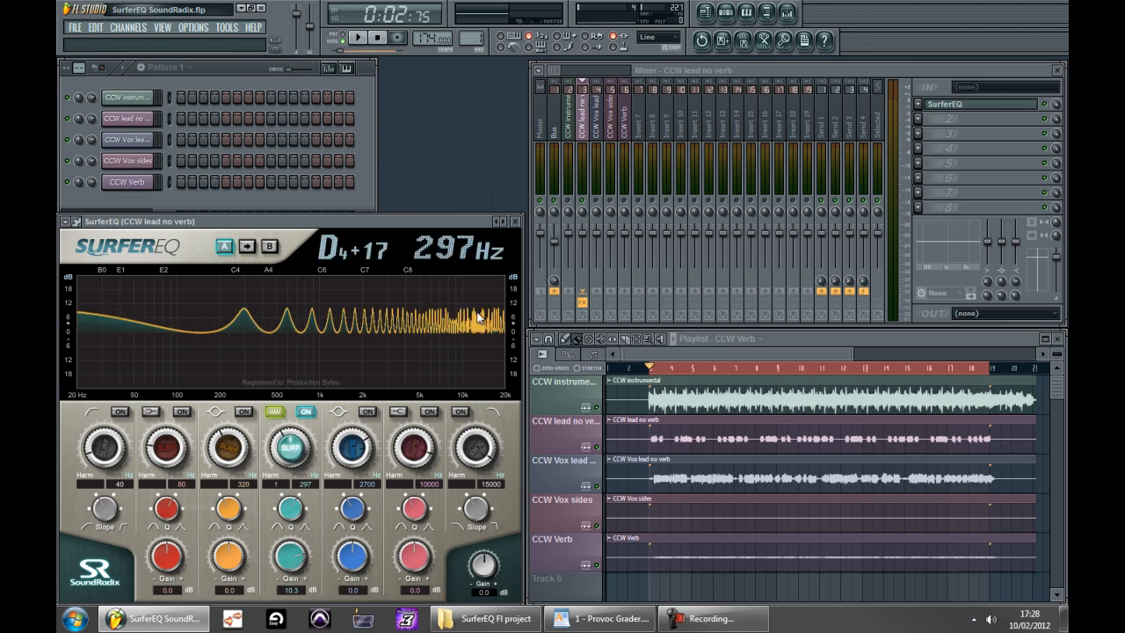
{"action": "key", "text": "space"}
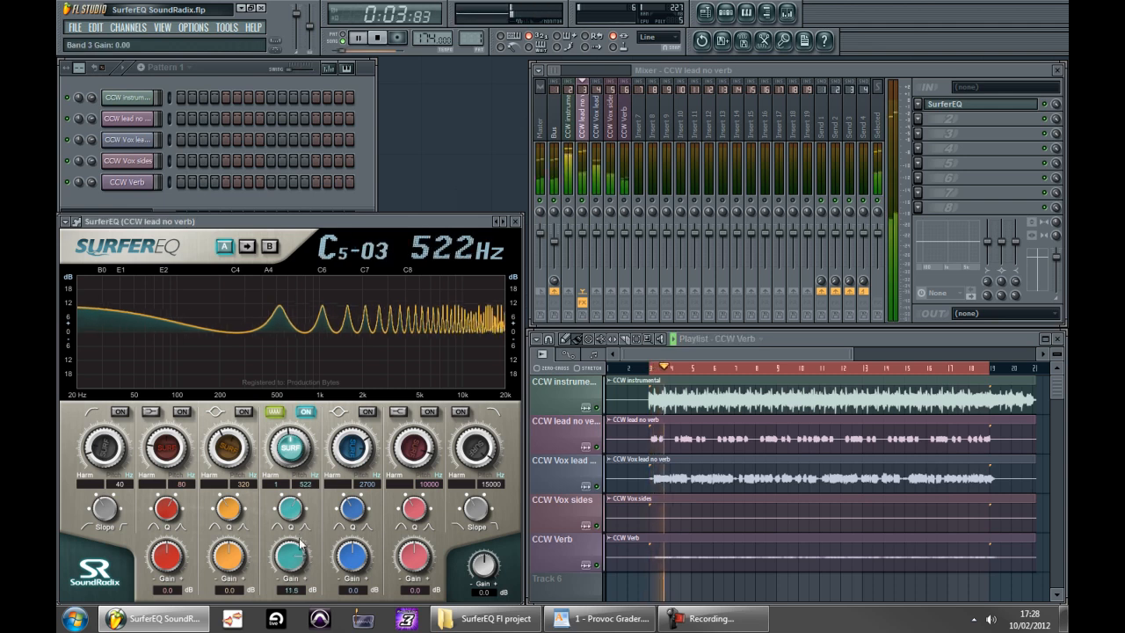
{"action": "left_click_drag", "start_coordinate": [306, 569], "coordinate": [282, 613]}
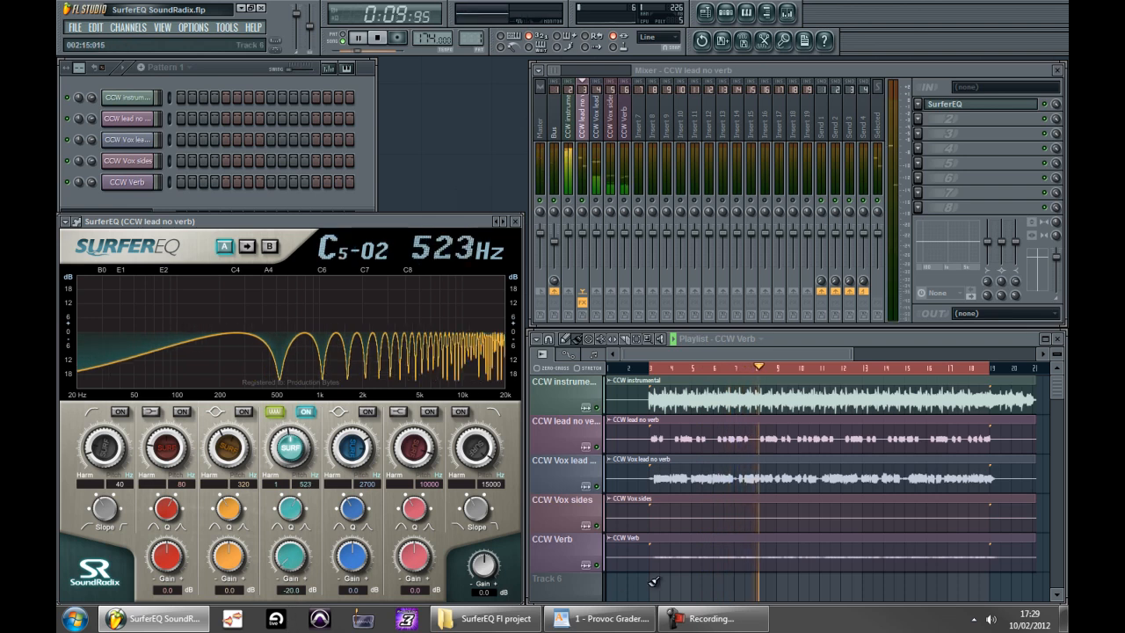
{"action": "key", "text": "space"}
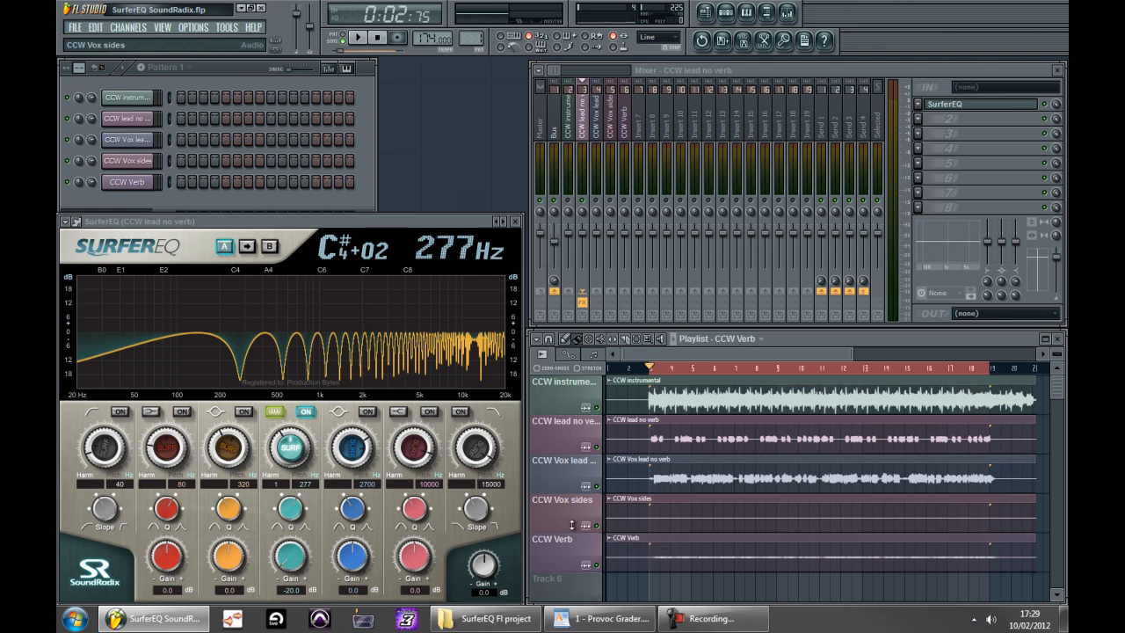
Reset Band 3's gain to 0.0 dB and set its harmonic to 3
{"action": "double_click", "coordinate": [290, 557]}
{"action": "left_click", "coordinate": [276, 484]}
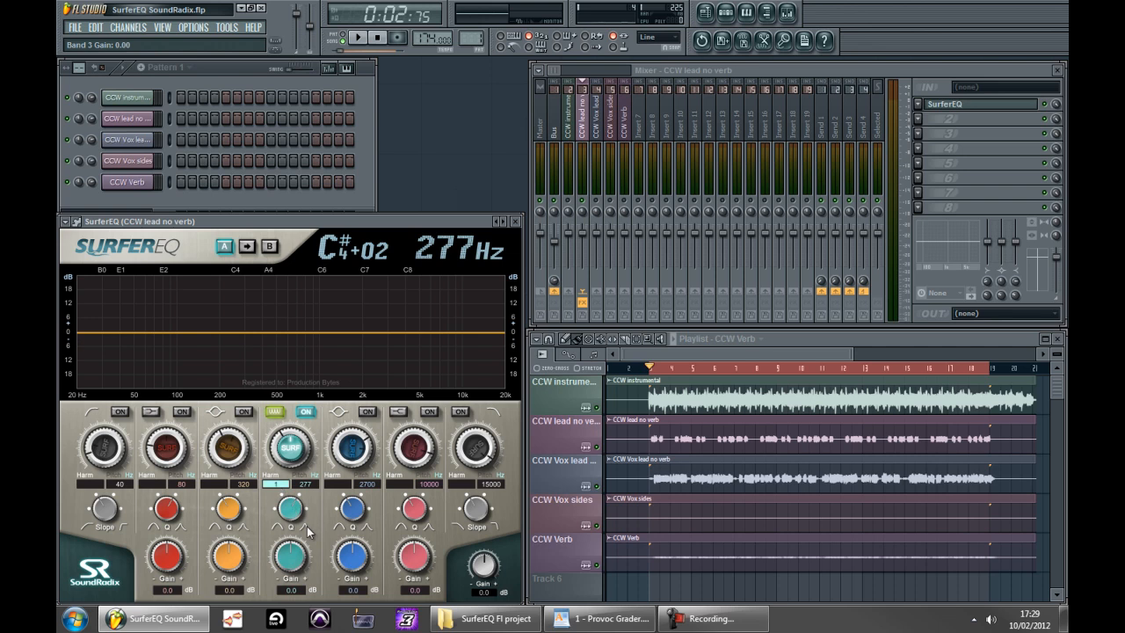
{"action": "type", "text": "3"}
{"action": "key", "text": "Return"}
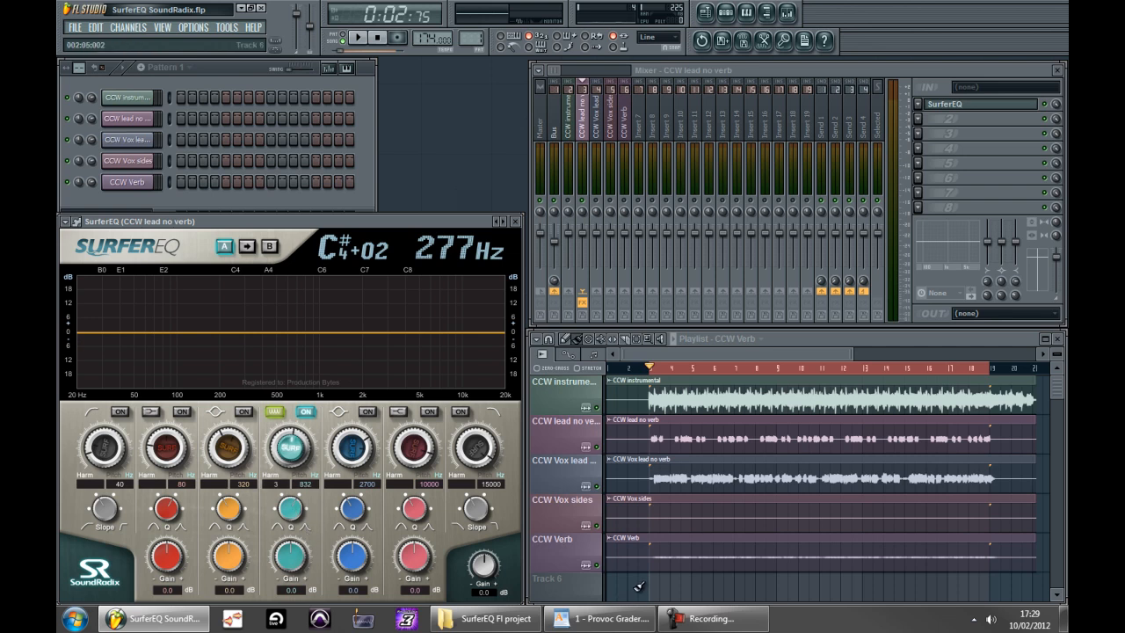
Raise Band 3's gain to 9.5 dB while listening to the playback
{"action": "key", "text": "space"}
{"action": "left_click_drag", "start_coordinate": [294, 570], "coordinate": [299, 485]}
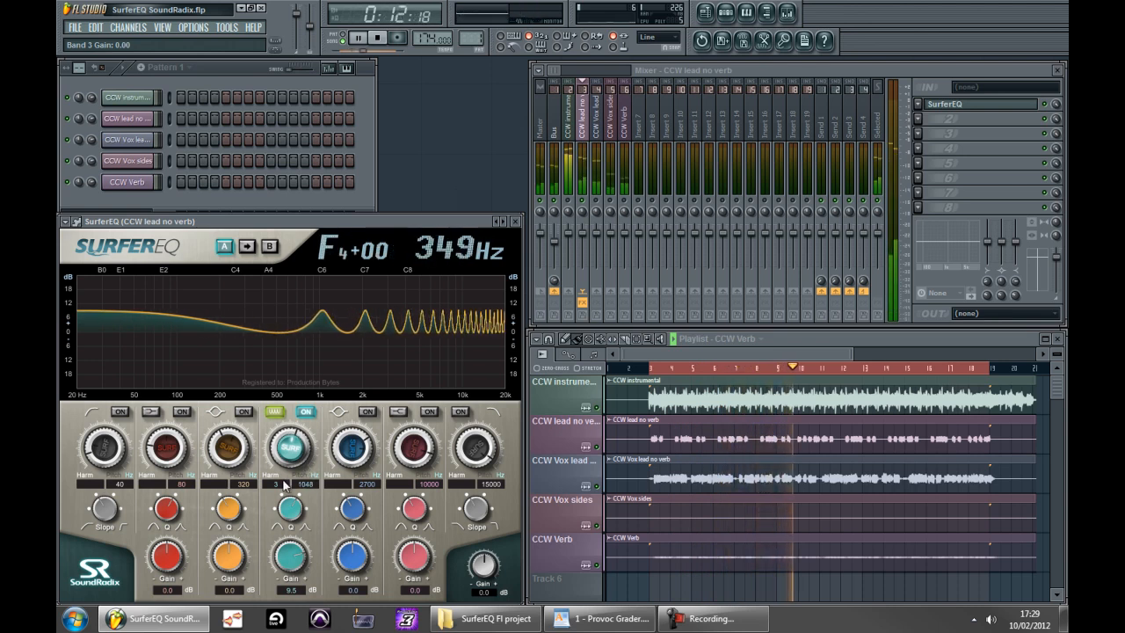
{"action": "key", "text": "space"}
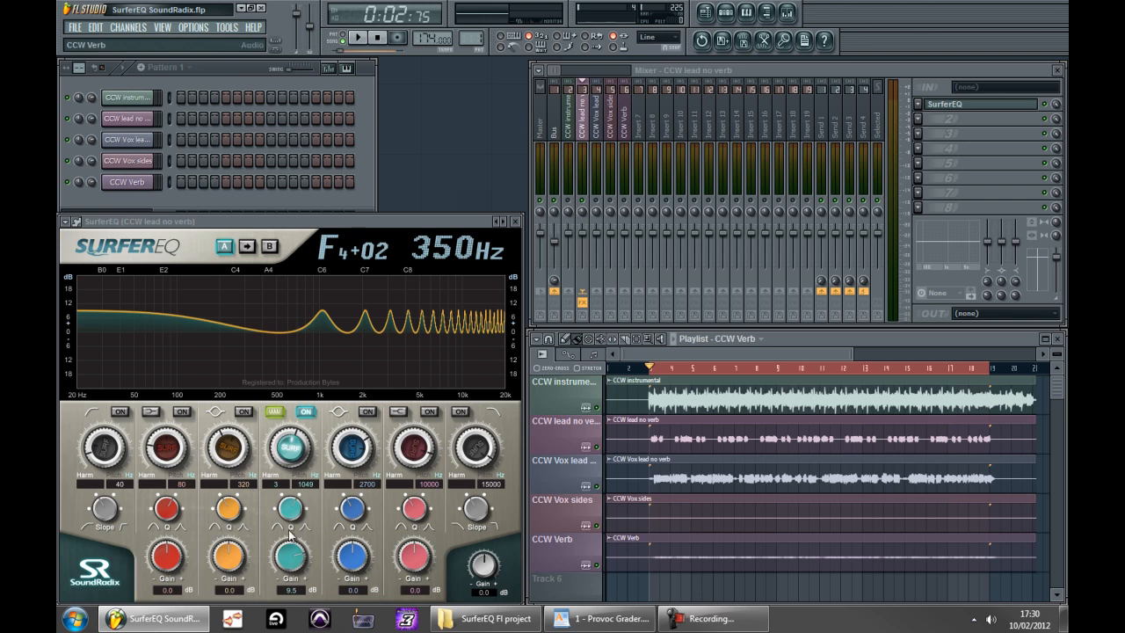
Set Band 3's harmonic to 3.5 and raise its gain to 15.3 dB during playback
{"action": "left_click", "coordinate": [277, 486]}
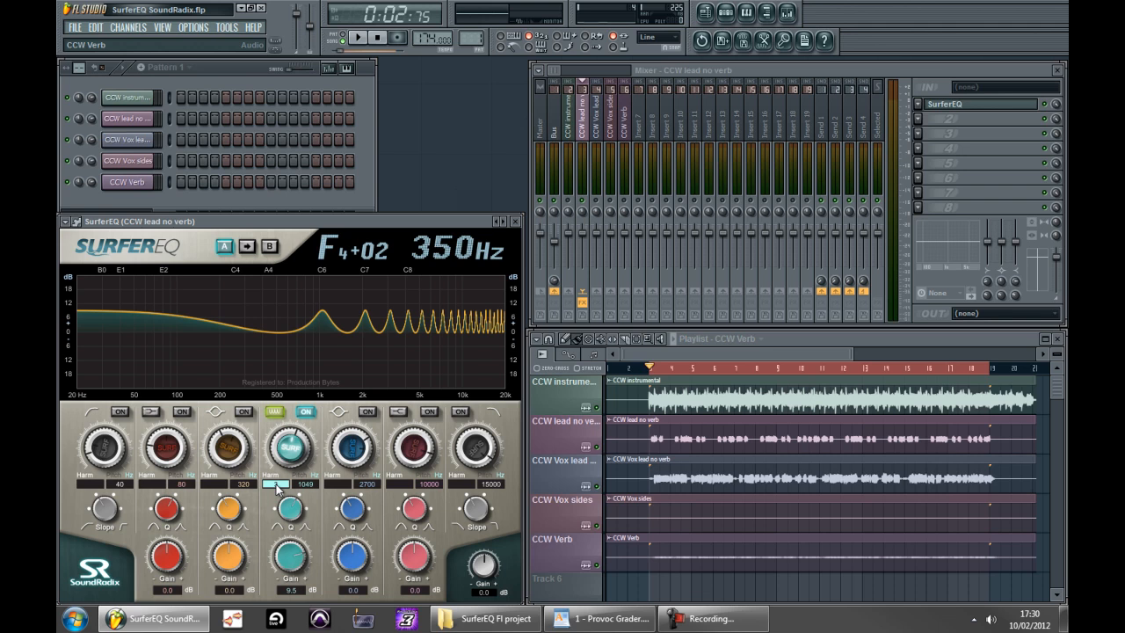
{"action": "type", "text": "3.5"}
{"action": "key", "text": "Return"}
{"action": "key", "text": "space"}
{"action": "left_click_drag", "start_coordinate": [276, 553], "coordinate": [278, 529]}
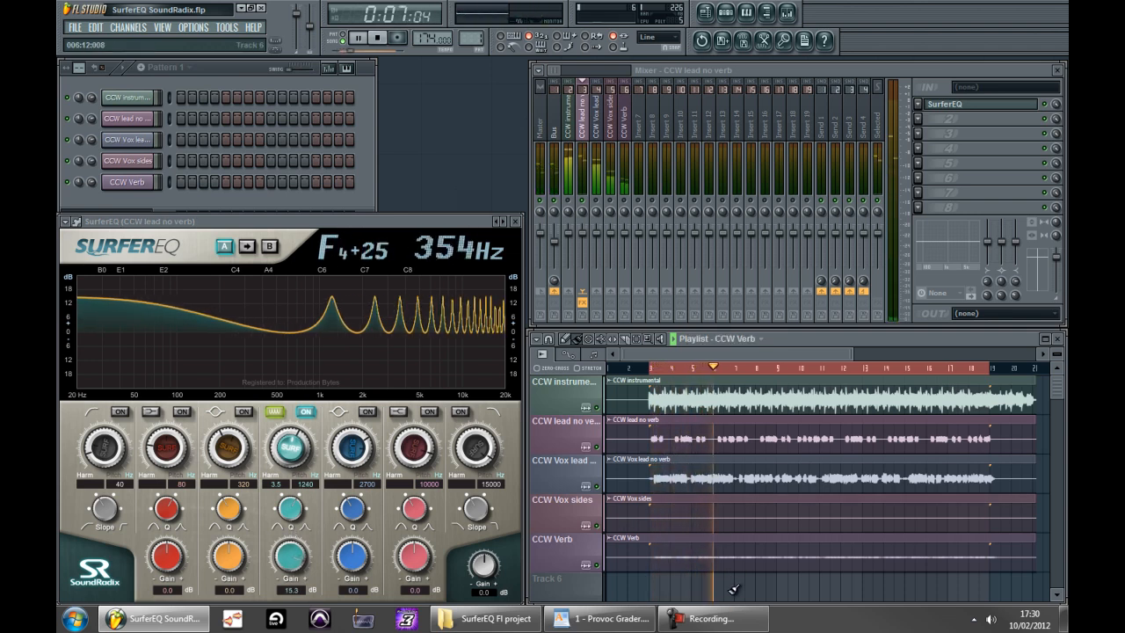
{"action": "key", "text": "space"}
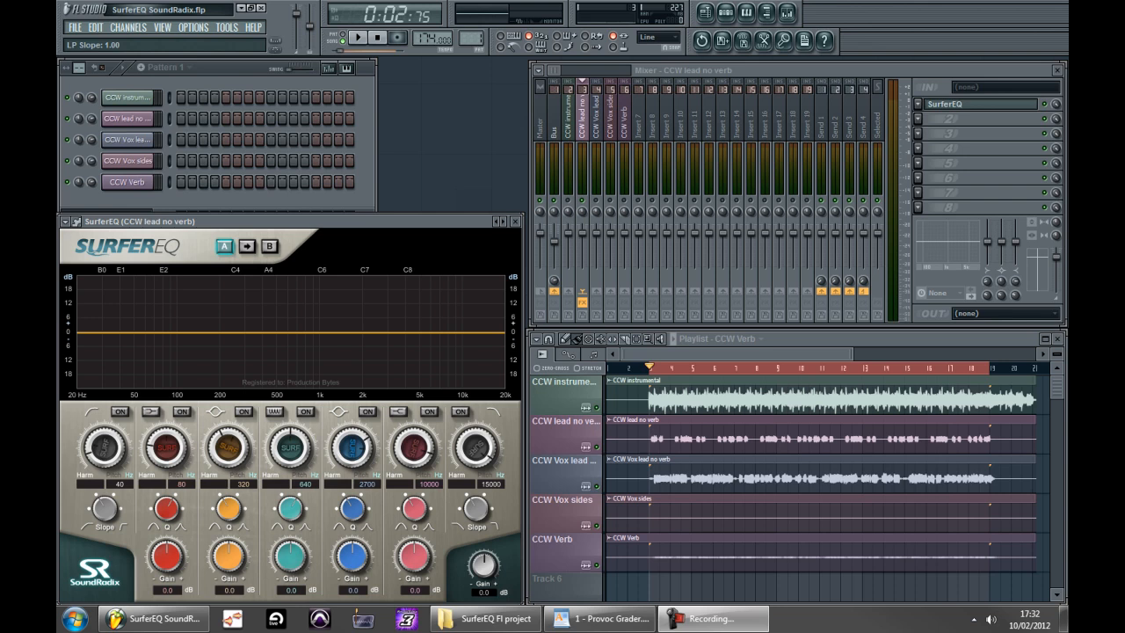
Combine a fixed Band 4 at 2120 Hz and 6.2 dB with Band 3 surfing at harmonic 3 and 3.8 dB, and play back the song
{"action": "left_click_drag", "start_coordinate": [356, 559], "coordinate": [360, 496]}
{"action": "left_click", "coordinate": [368, 412]}
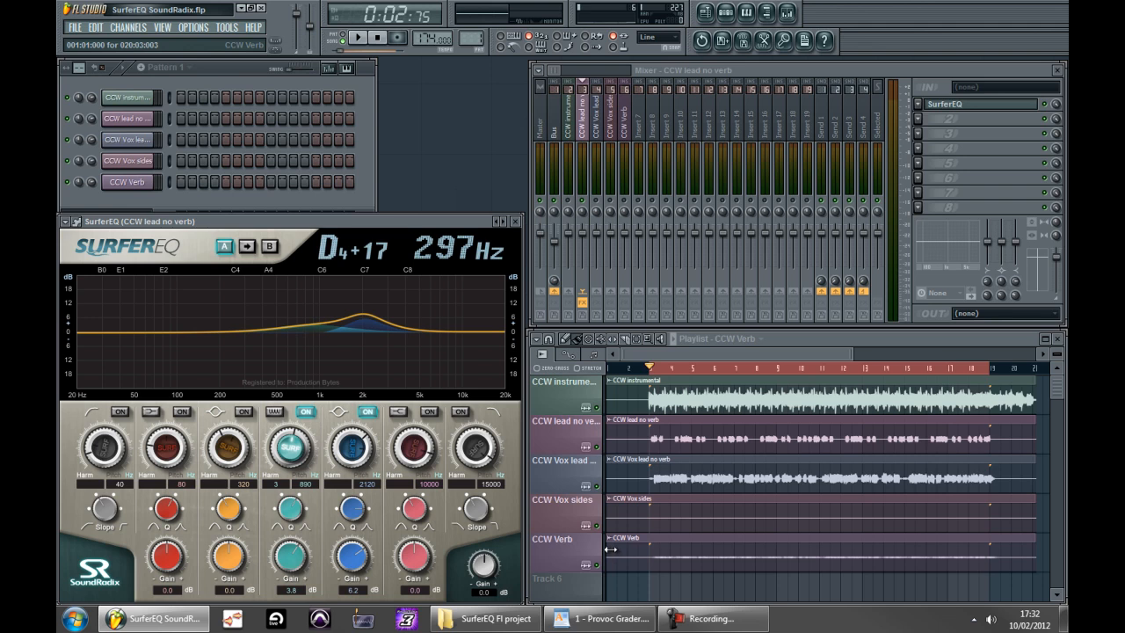
{"action": "key", "text": "space"}
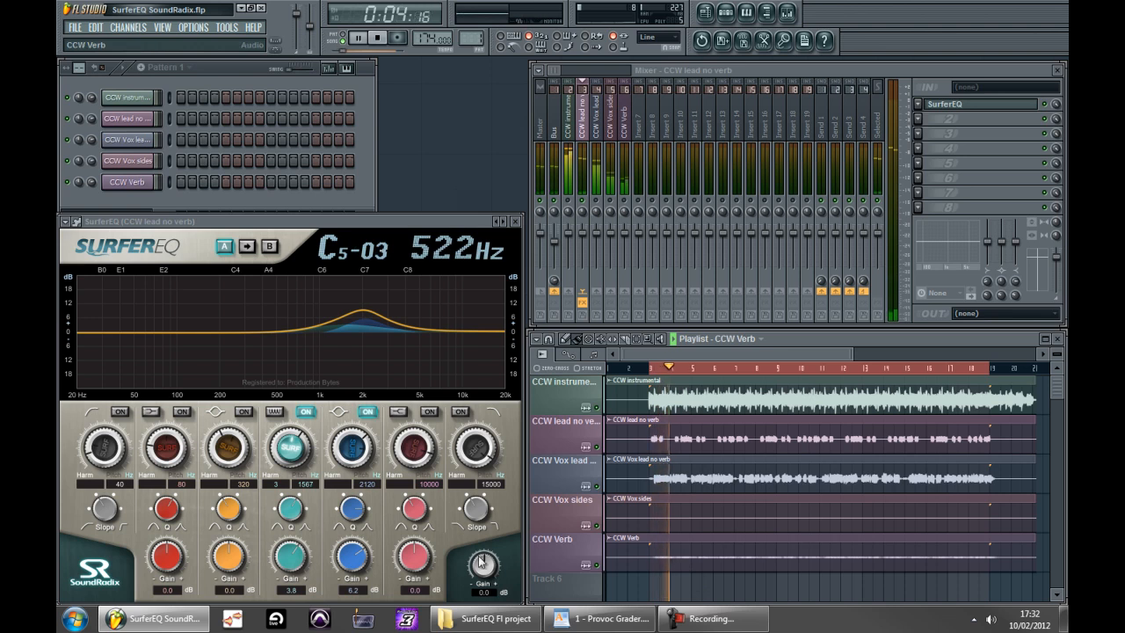
{"action": "key", "text": "space"}
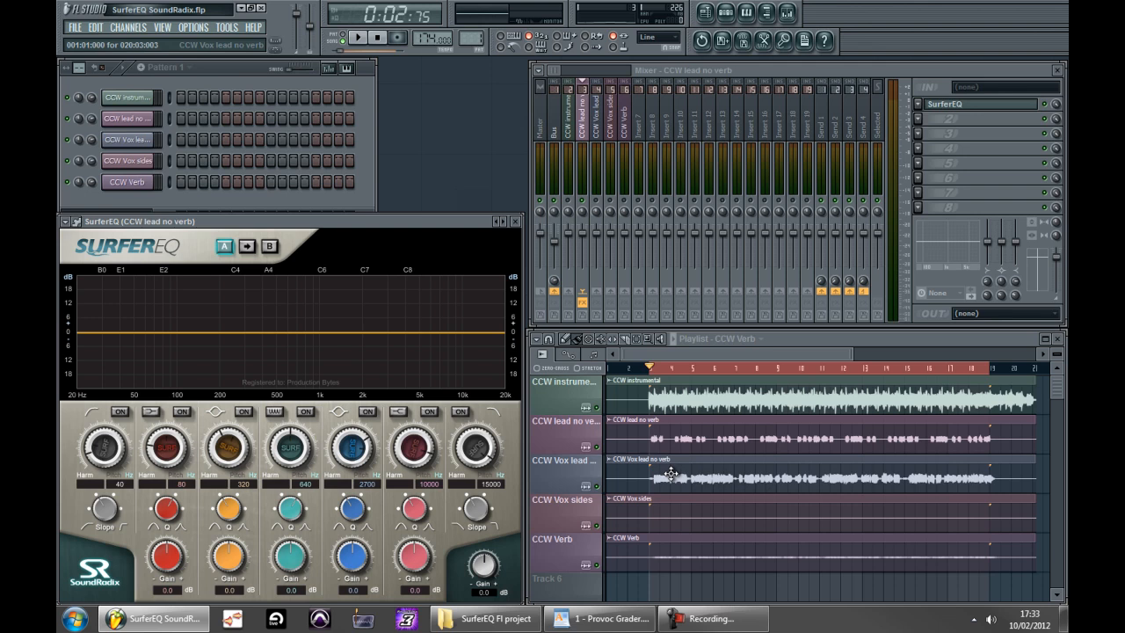
Enable the high-pass filter, adjust its slope, and set its frequency to 86 Hz
{"action": "left_click", "coordinate": [120, 412]}
{"action": "left_click_drag", "start_coordinate": [102, 516], "coordinate": [107, 397]}
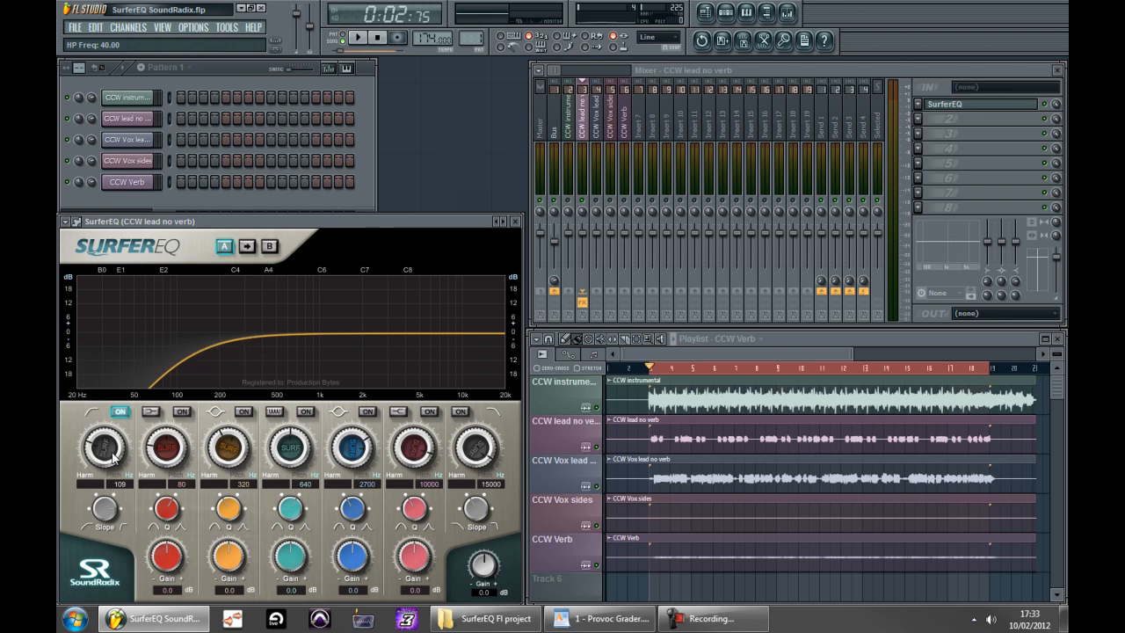
{"action": "mouse_move", "coordinate": [107, 457]}
{"action": "left_mouse_down"}
{"action": "mouse_move", "coordinate": [99, 427]}
{"action": "mouse_move", "coordinate": [102, 466]}
{"action": "left_mouse_up"}
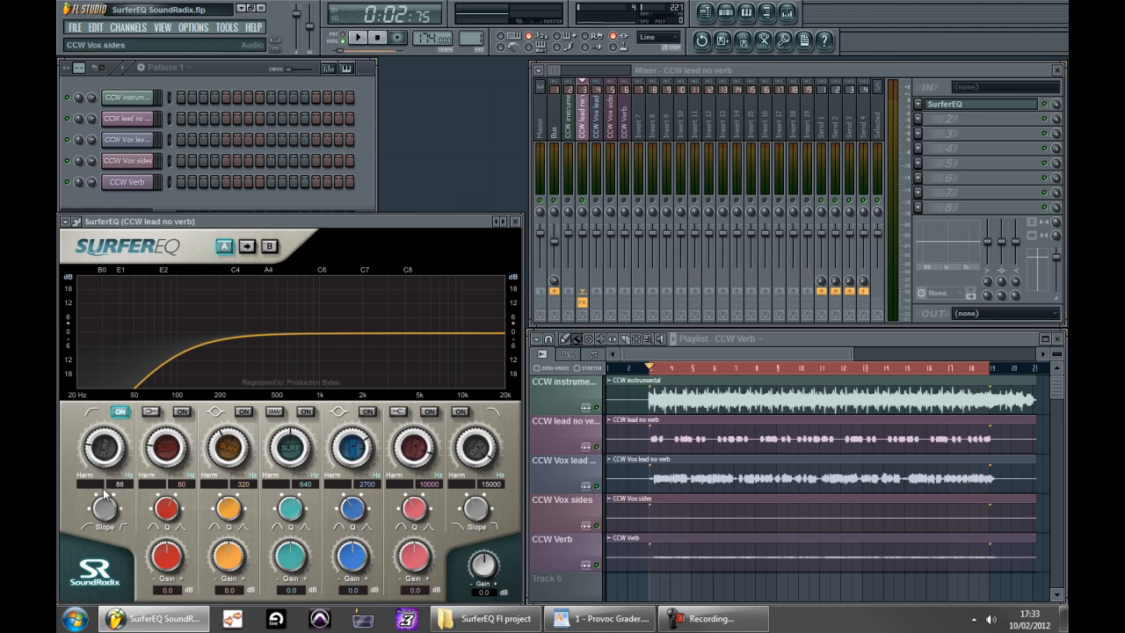
Switch the high-pass filter to surf mode at harmonic 0.5 and play back the song to listen for low-frequency pops
{"action": "left_click", "coordinate": [105, 448]}
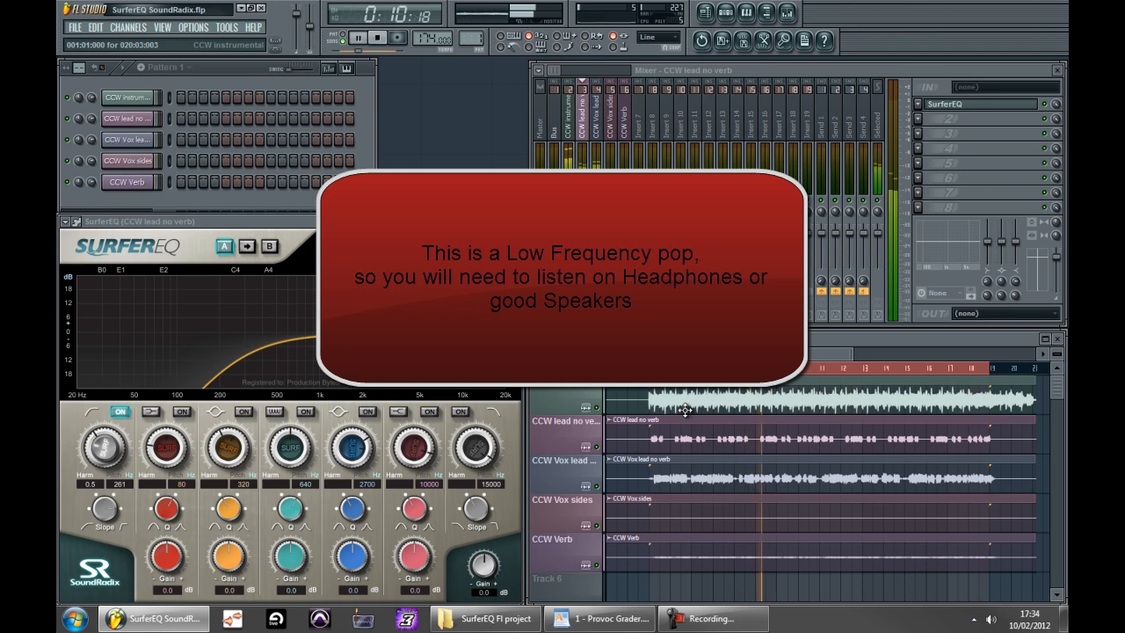
{"action": "key", "text": "space"}
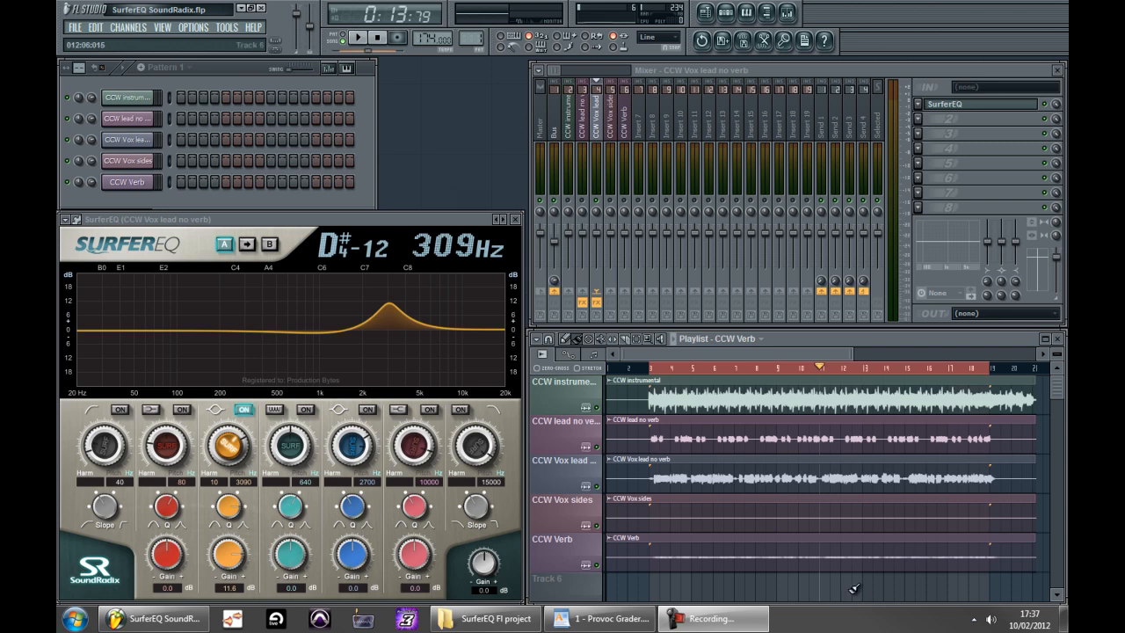
Play the passage from 0:13:79 with Band 2 surfing at harmonic 10 to check the vocal for EQ jumps, and stop playback
{"action": "key", "text": "space"}
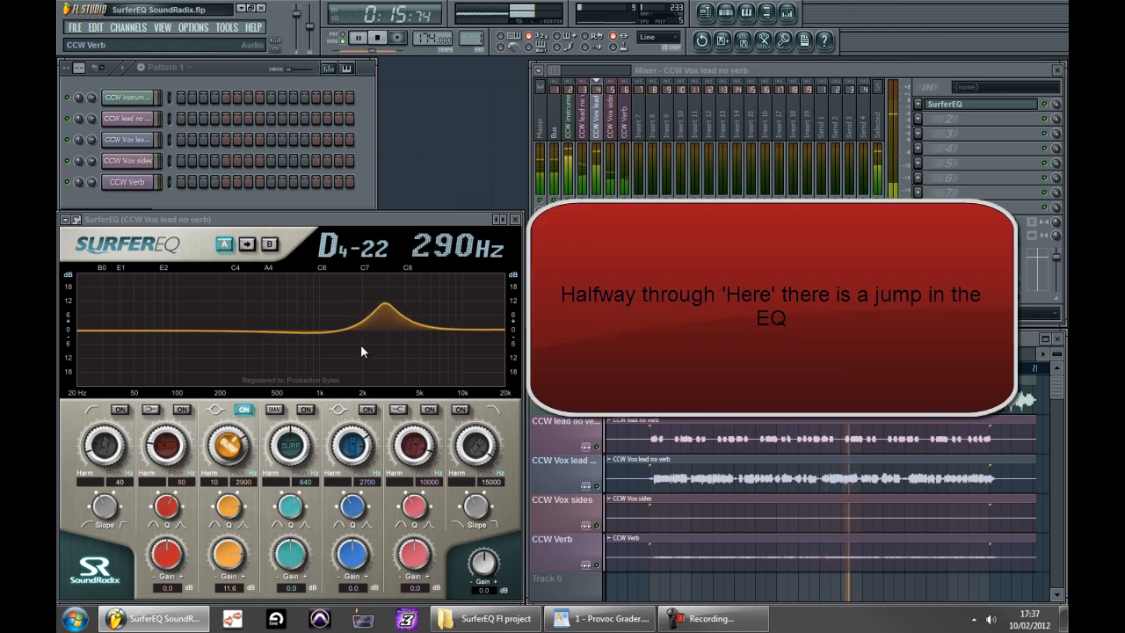
{"action": "key", "text": "space"}
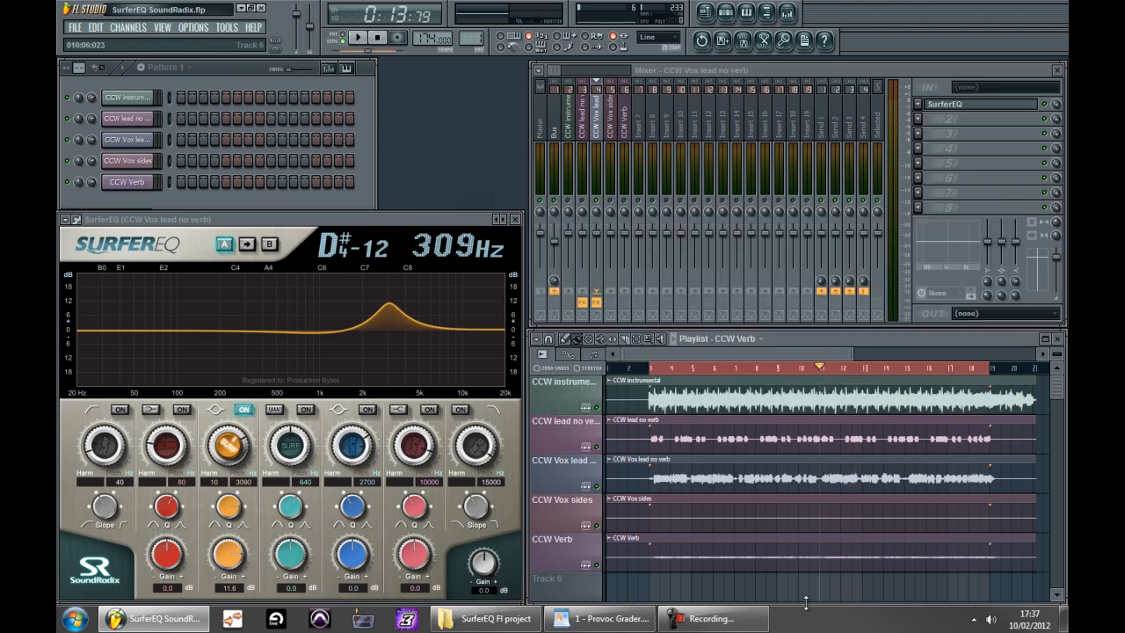